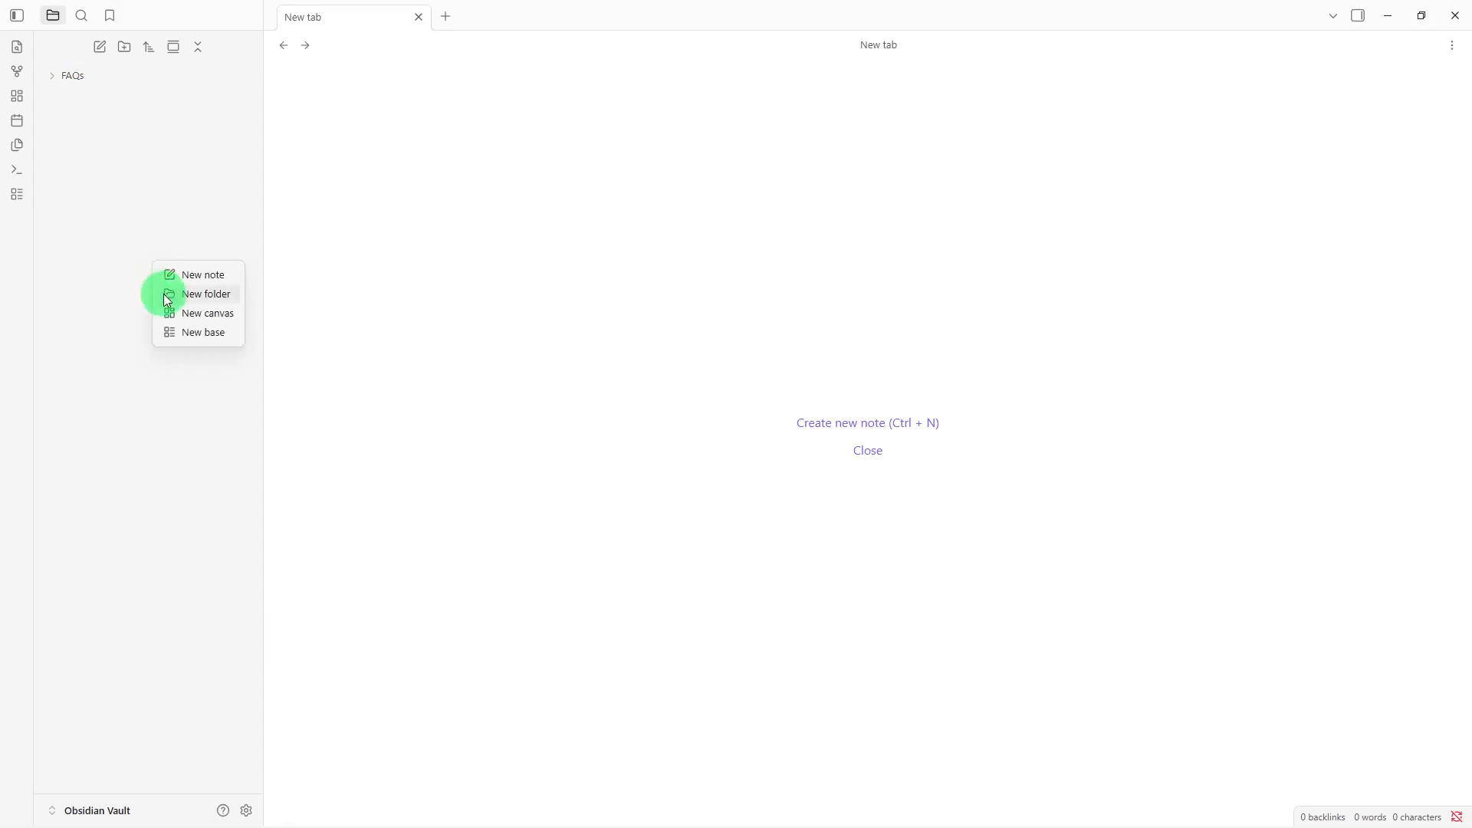
Step: Create a vault folder named Troubleshooting
click(163, 292)
key(BackSpace)
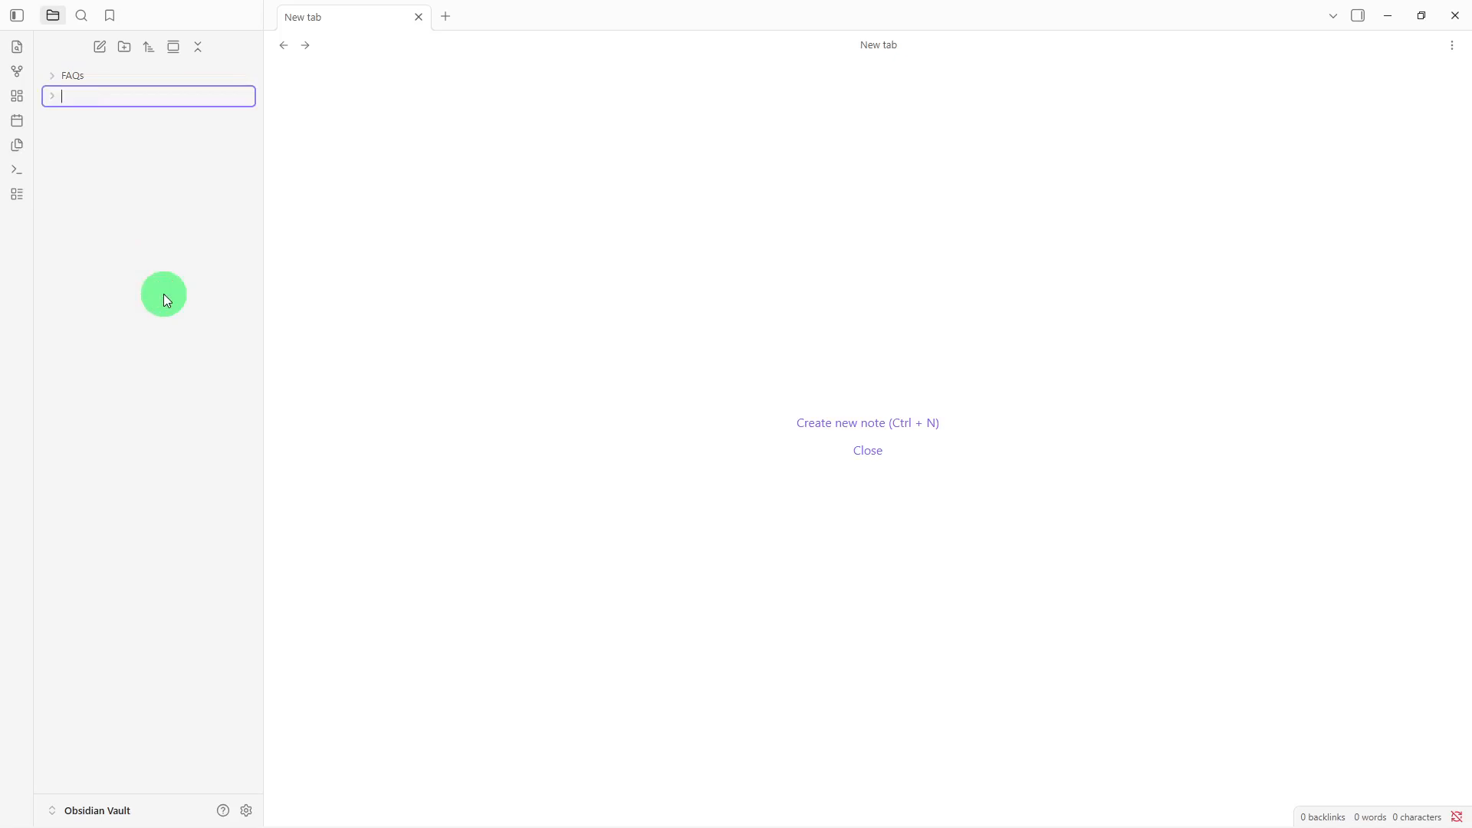
text(Troubleshooting)
key(Return)
Step: Add another top-level vault folder named Documentation
right_click(165, 295)
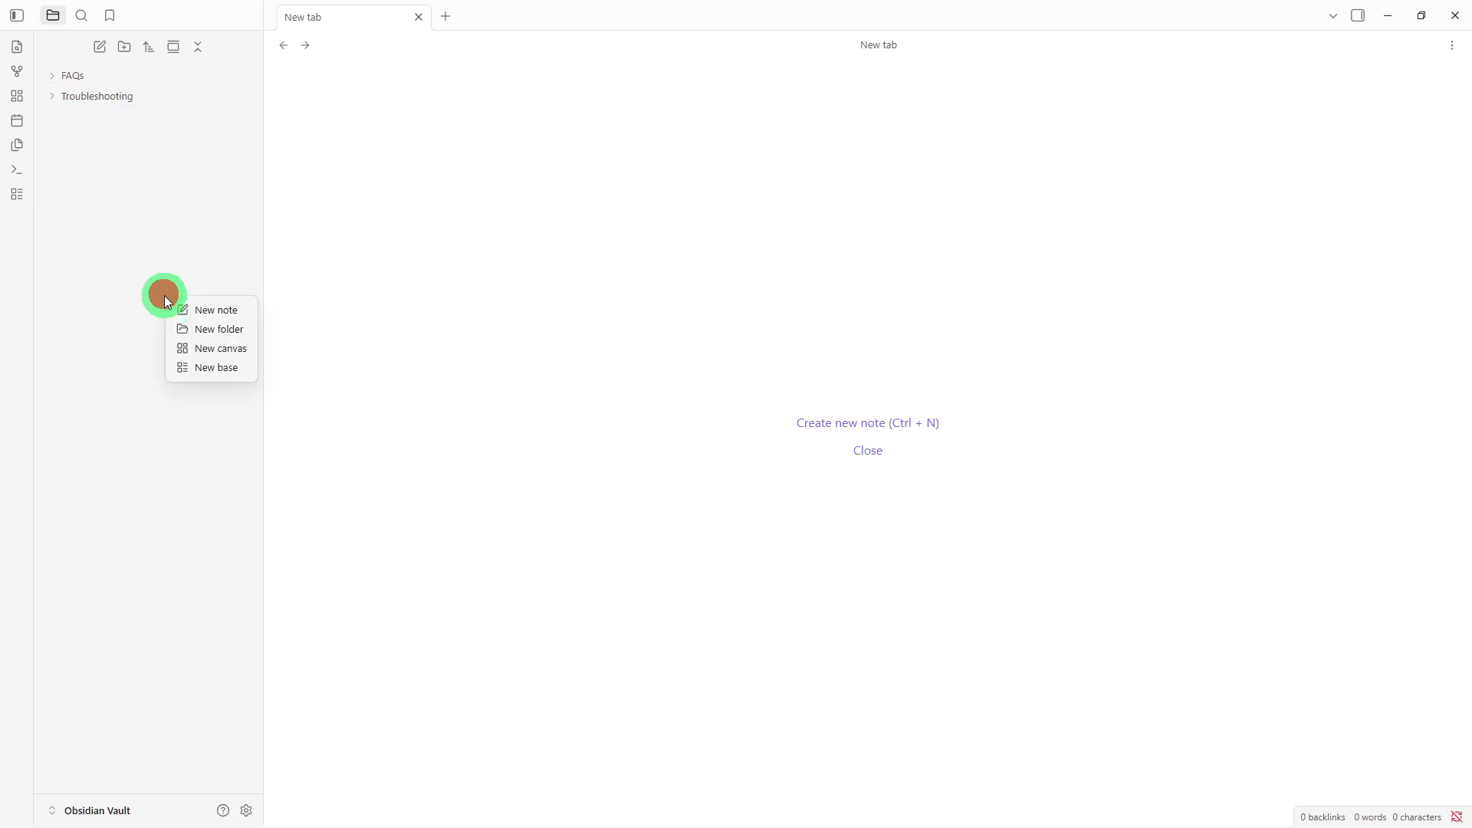
click(187, 330)
key(BackSpace)
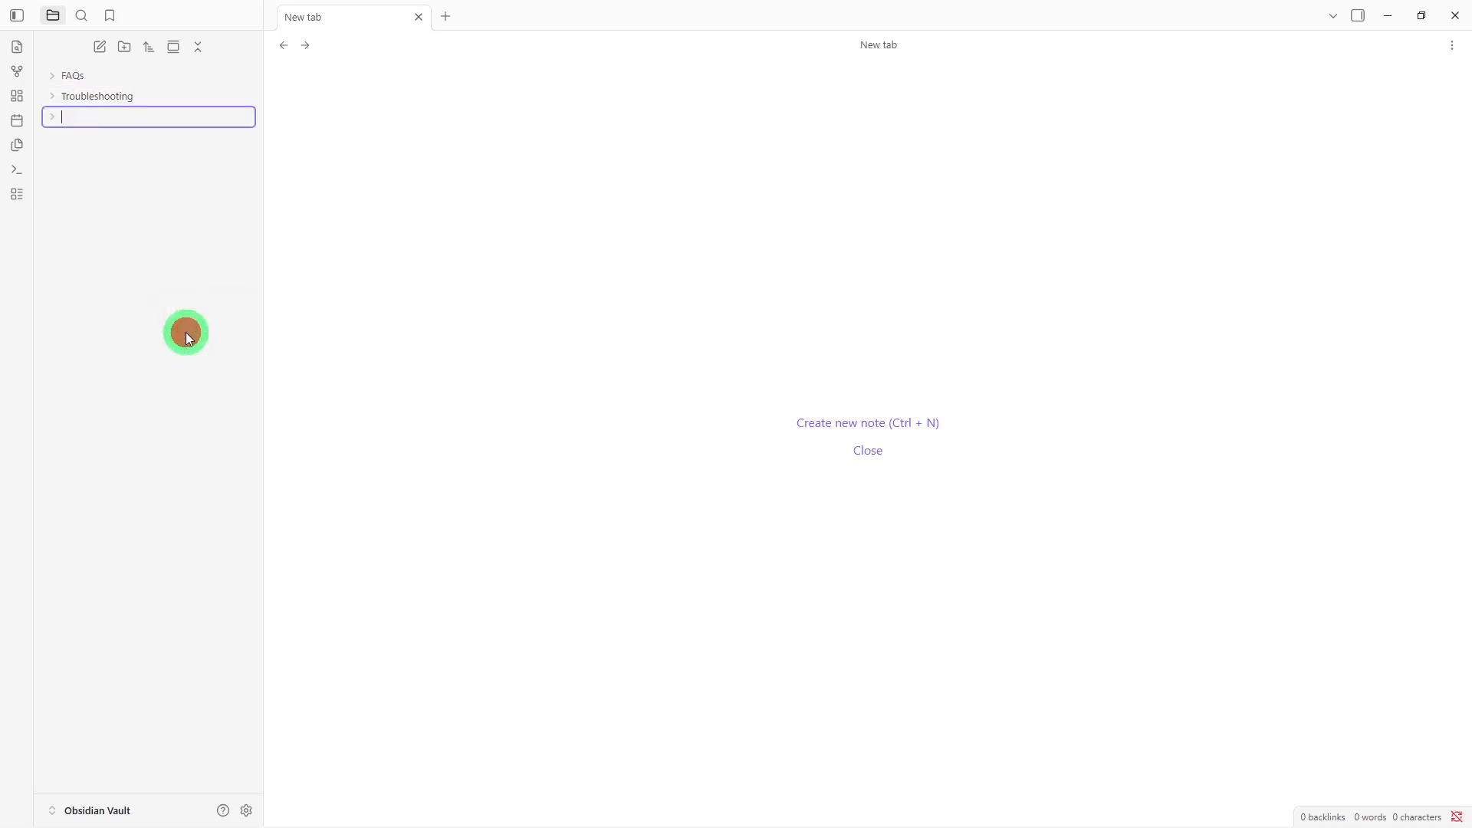
text(Documentation)
key(Return)
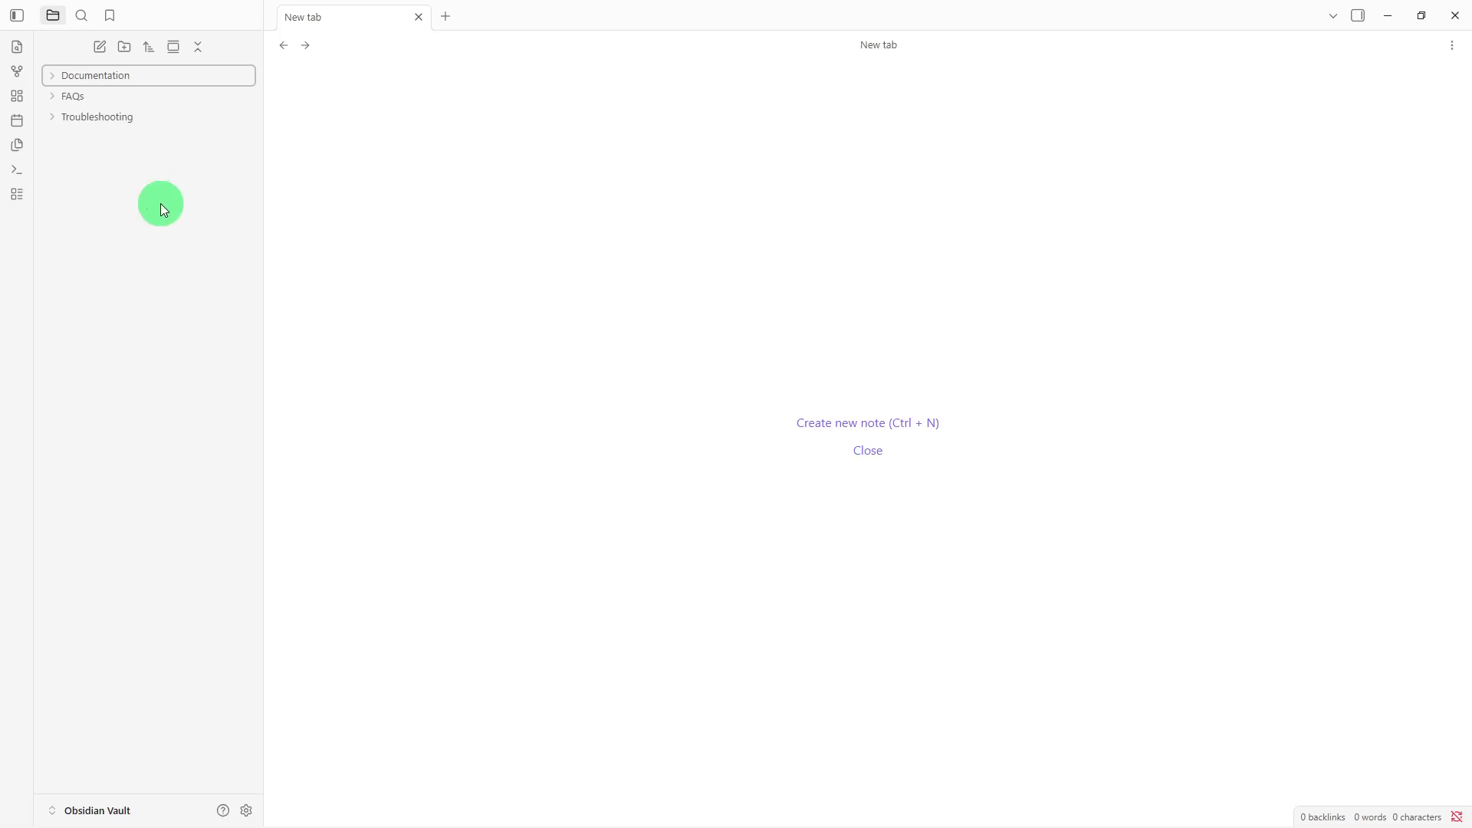
Step: Create a new note in the vault root titled Support Knowledge Base
right_click(162, 205)
click(192, 227)
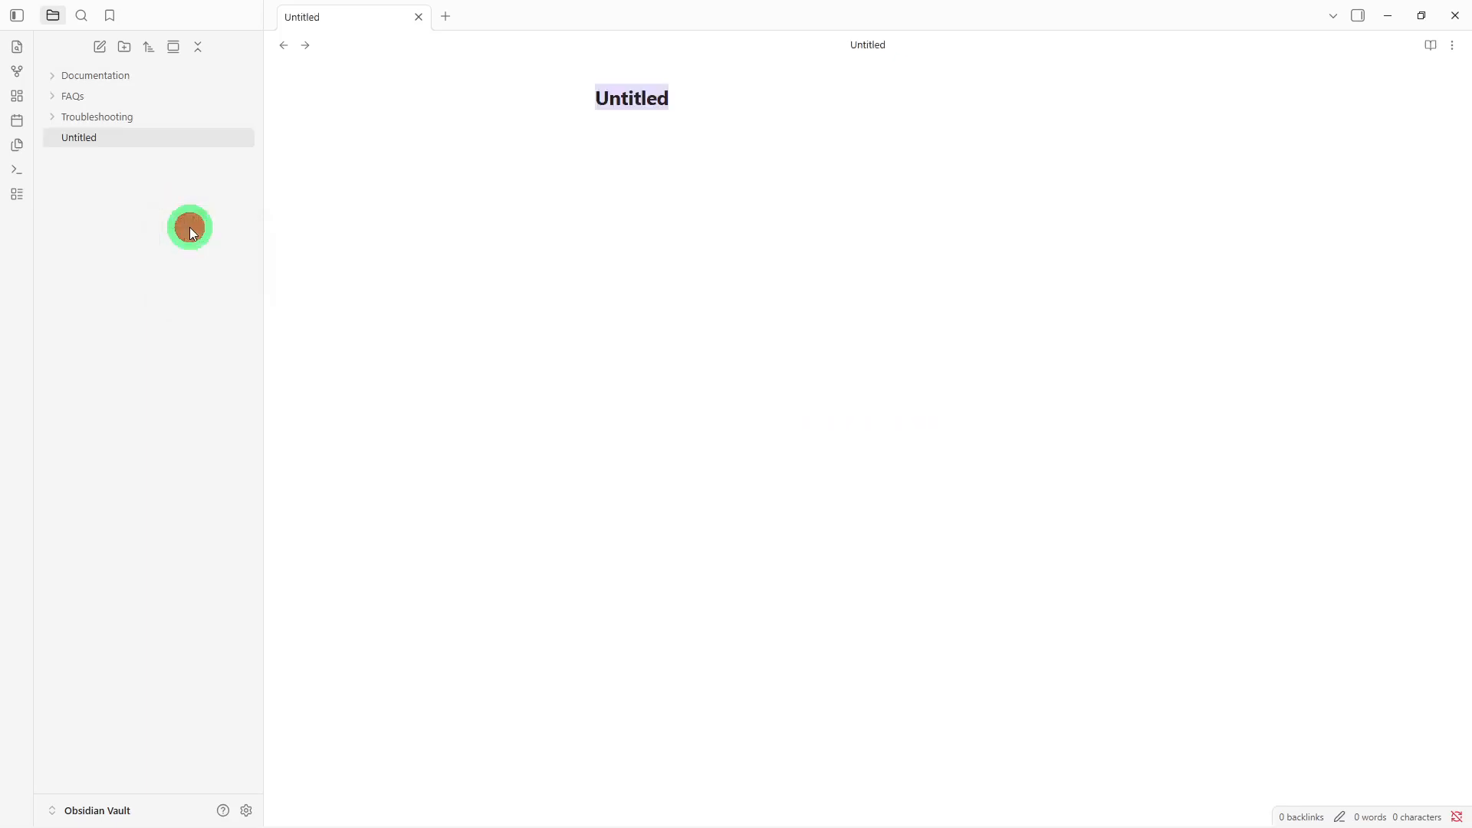
key(BackSpace)
text(S)
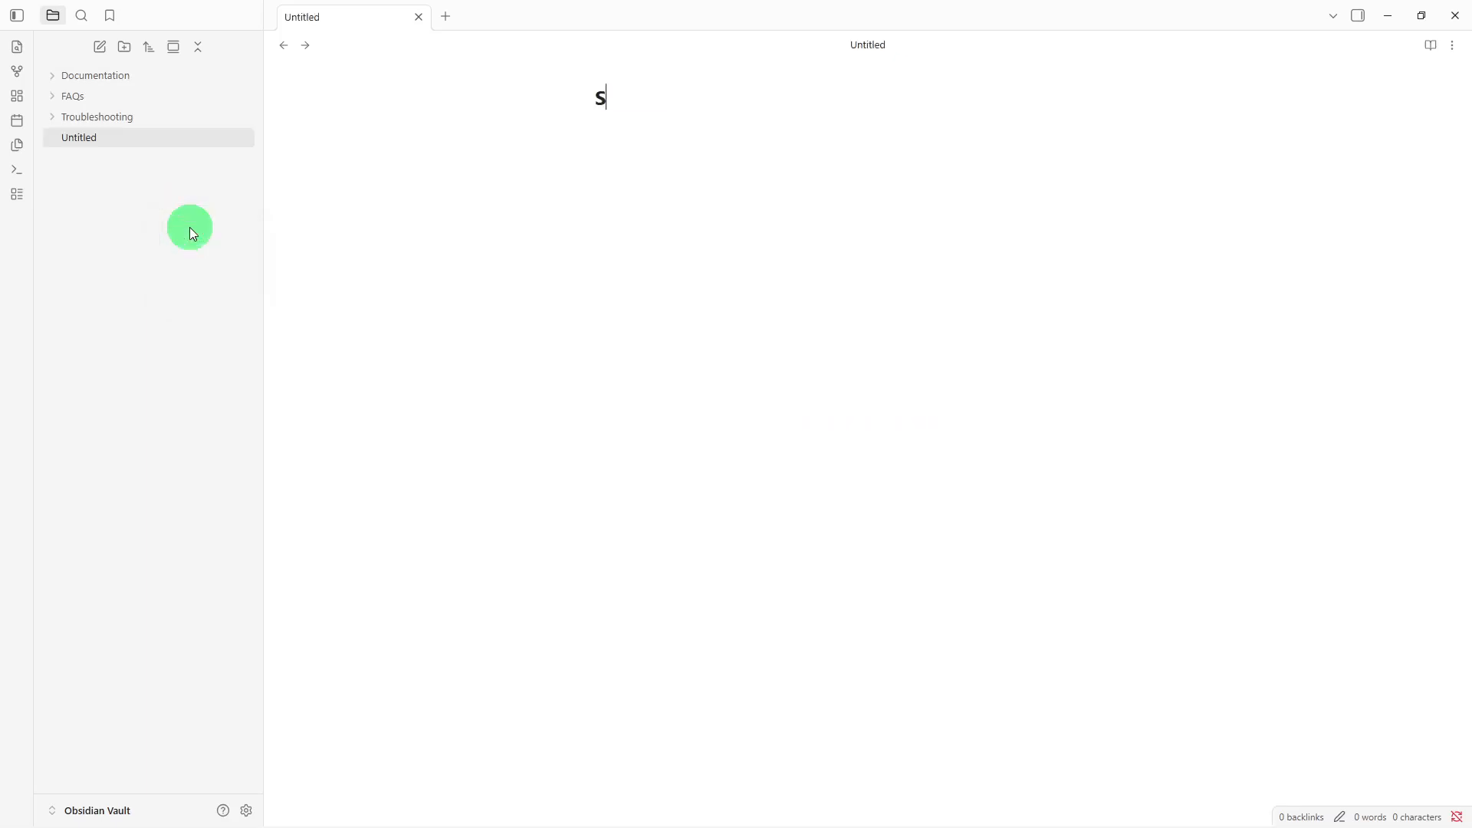
text(upport Knowle)
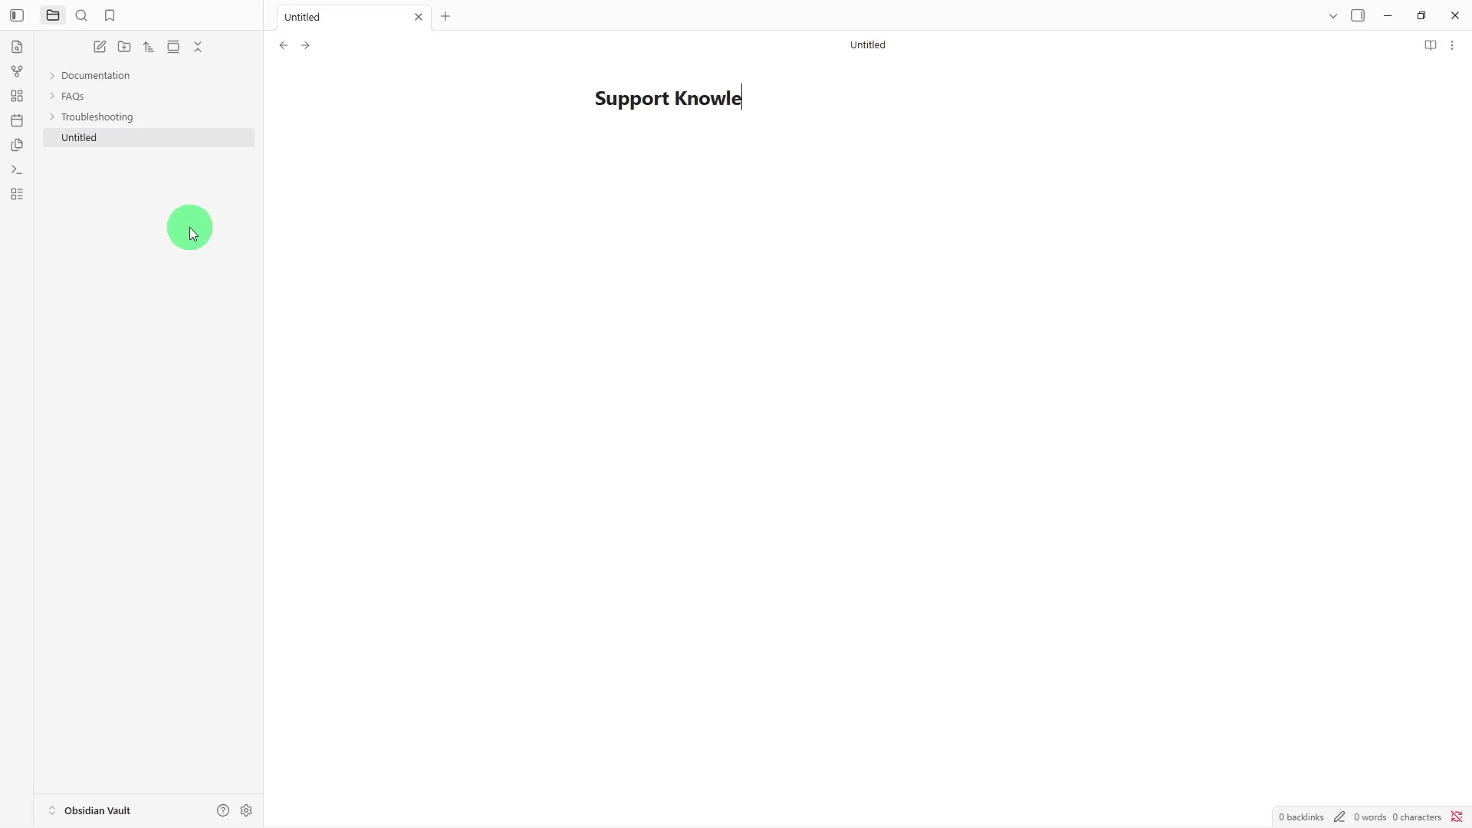
text(dge Base)
key(Return)
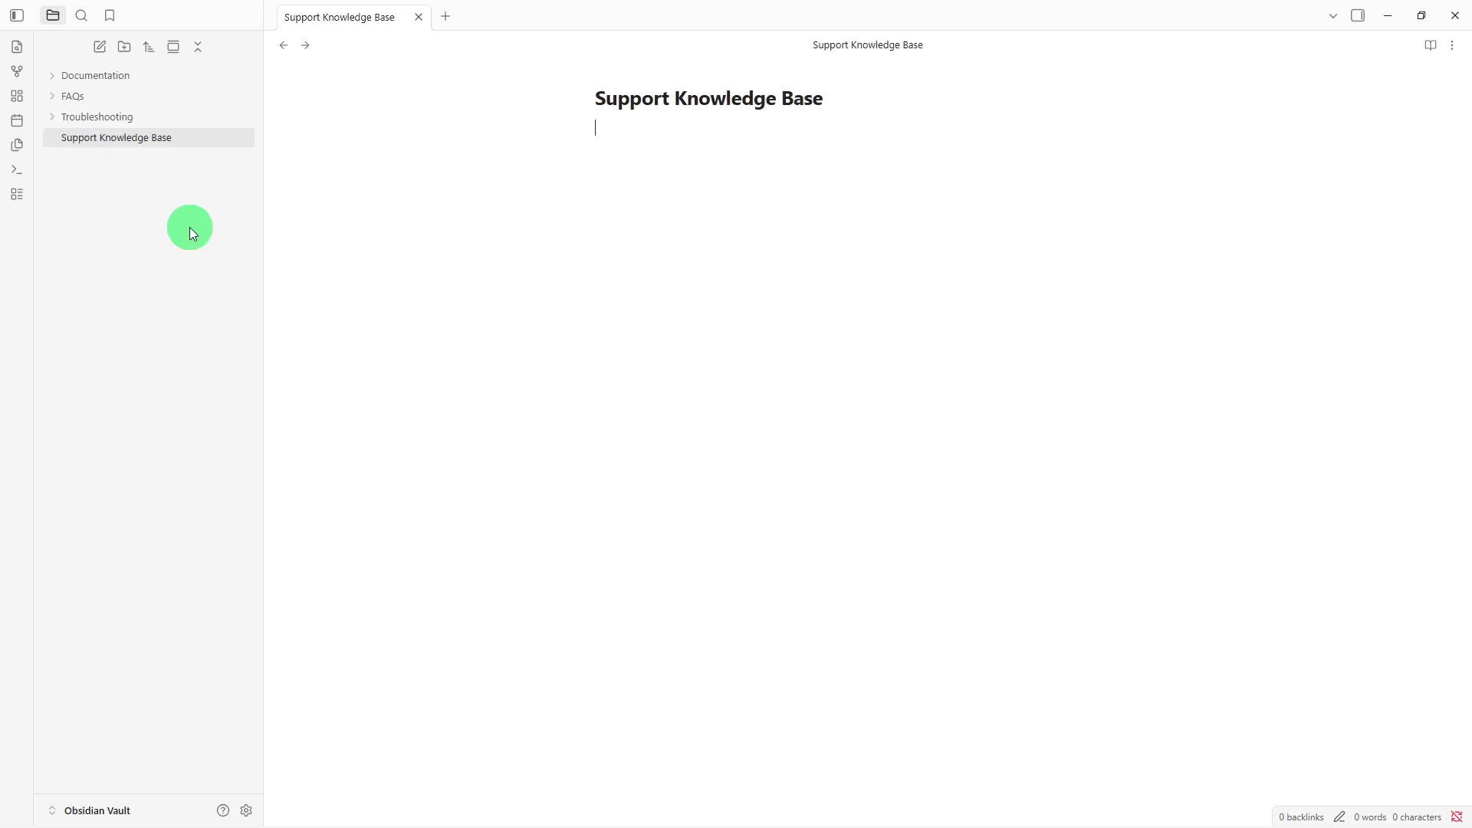
Step: Add headings for Support Knowledge Base, Frequently Asked Questions, Question, Answer, Related Articles and Category, and move the note into the FAQs folder
text(**# Support Knowledge Base**  ## Frequently Asked Questions - ## Question - ## Answer - ## Related Articles - ## Category**)
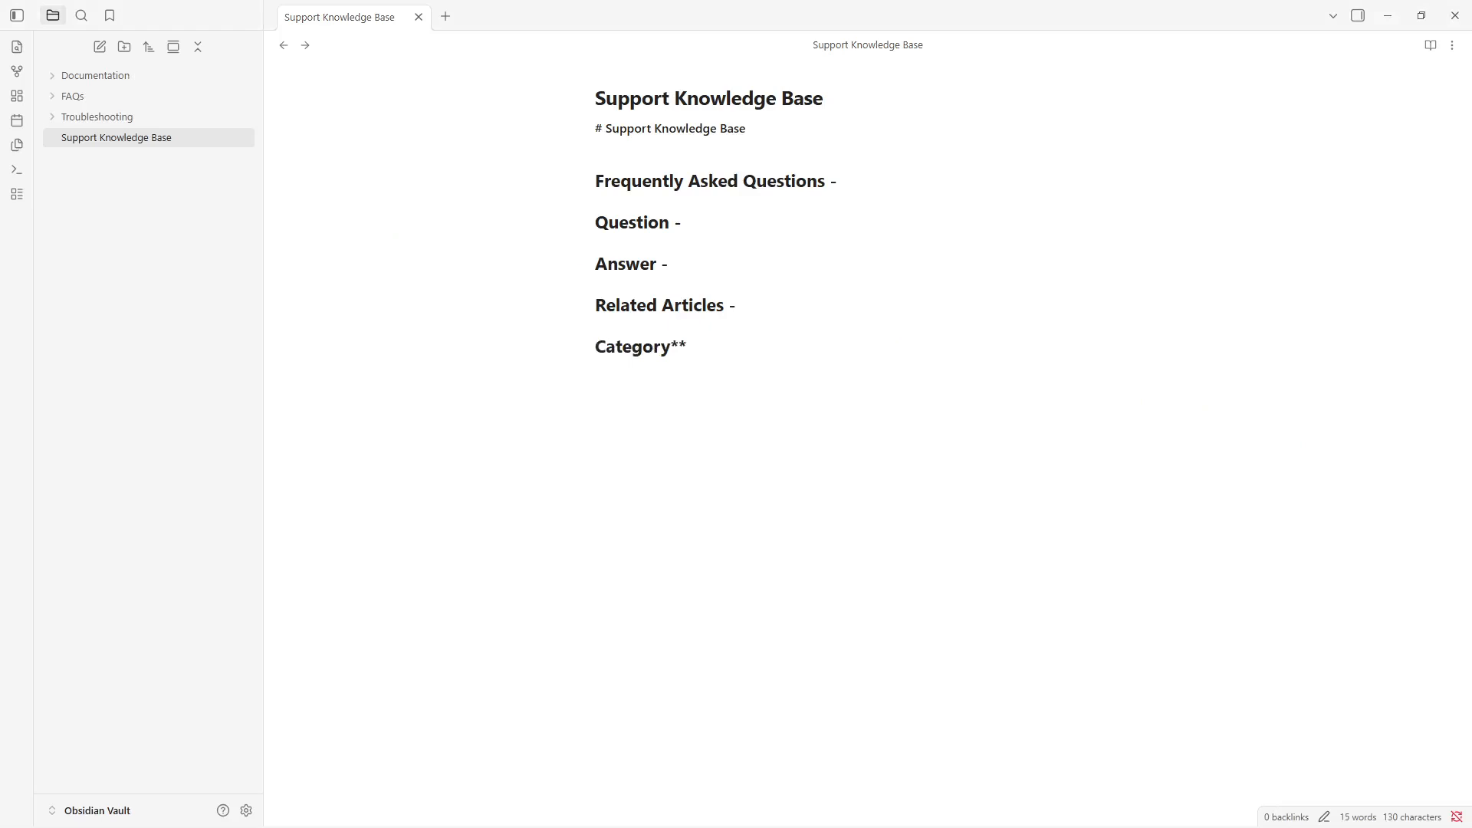
click(732, 358)
drag(150, 139, 163, 108)
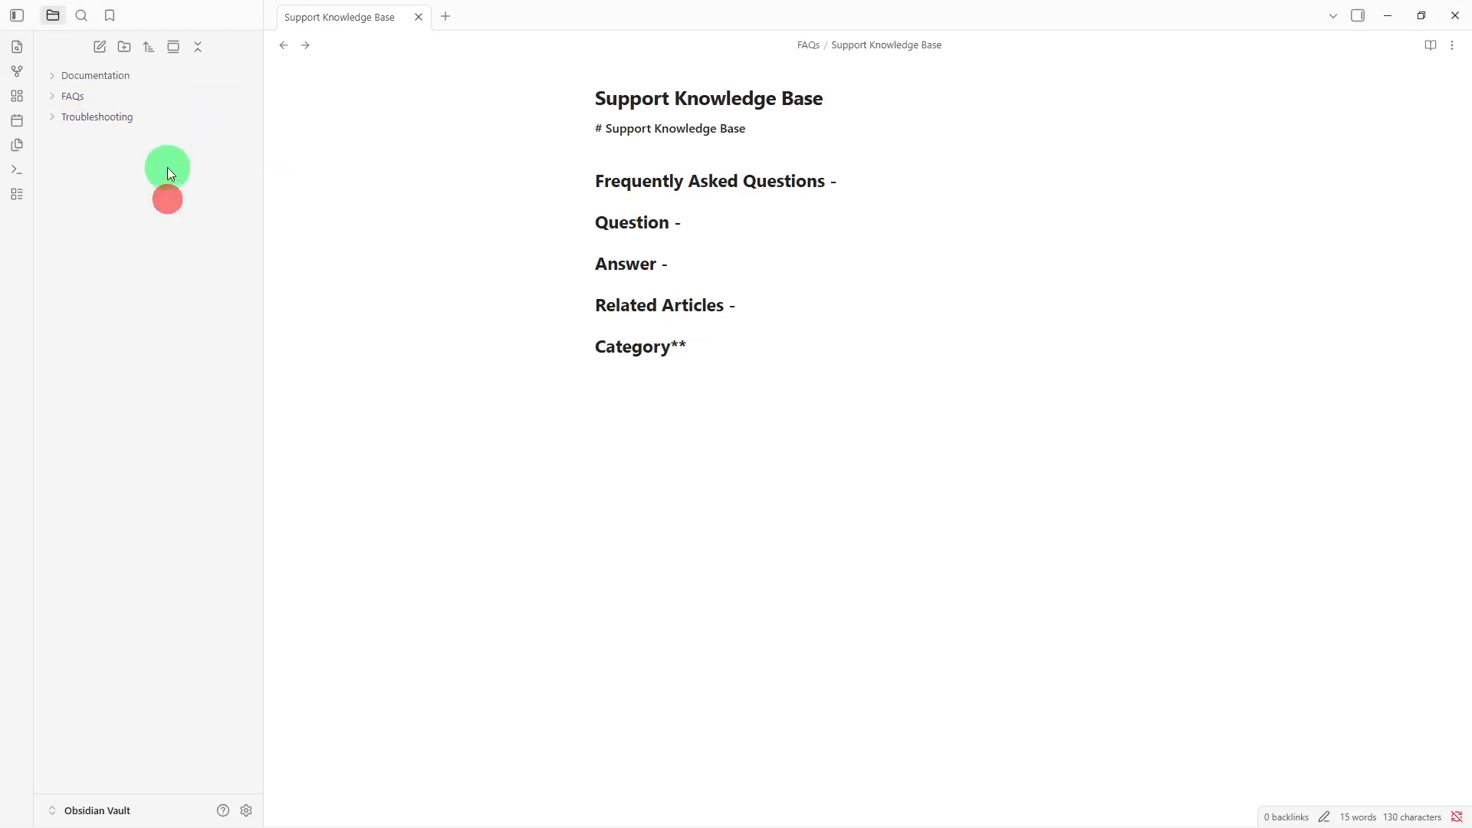
click(178, 100)
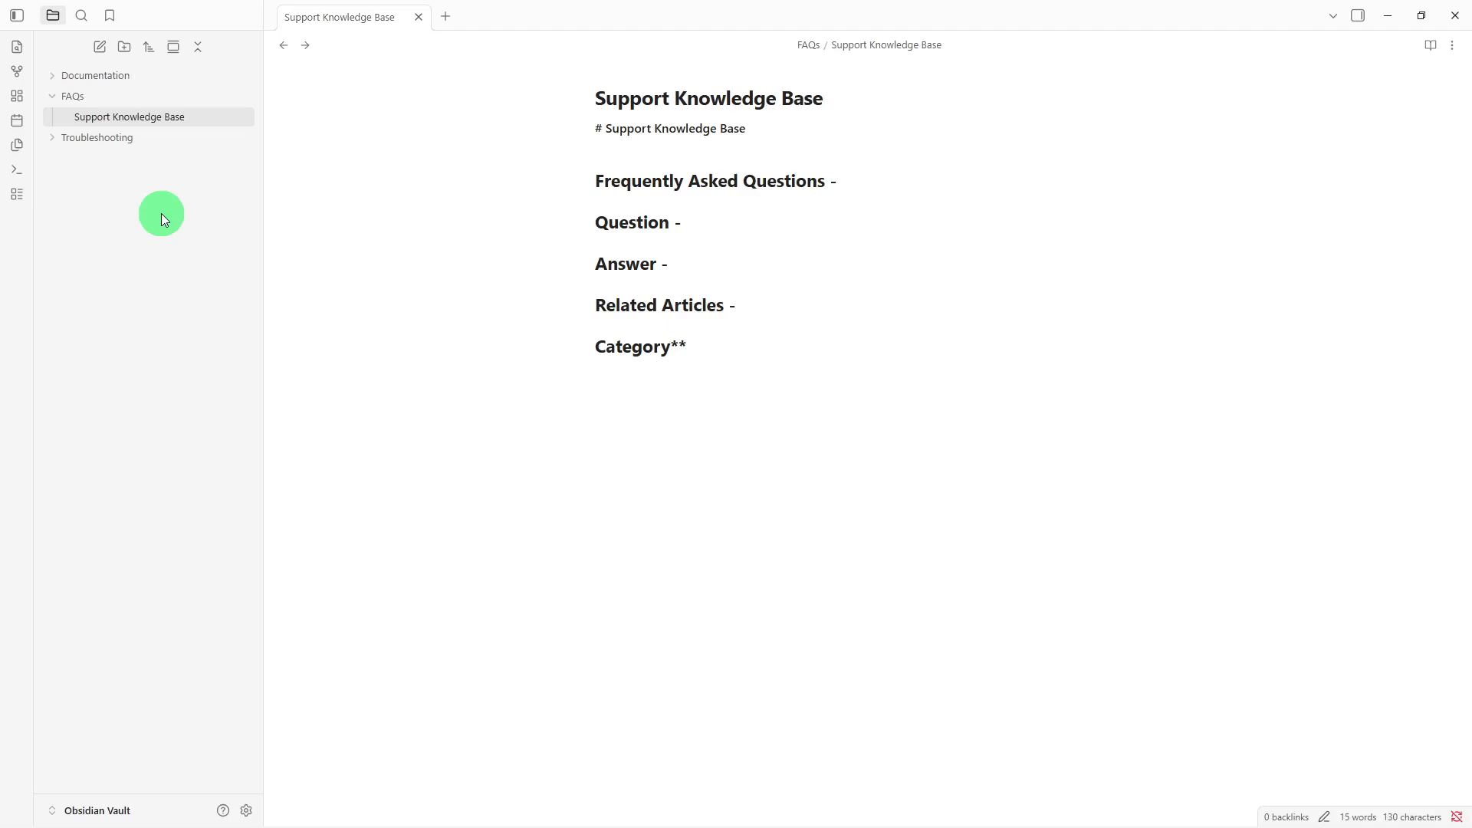
Step: Create a new note in the vault root titled Issue Tracker
right_click(161, 213)
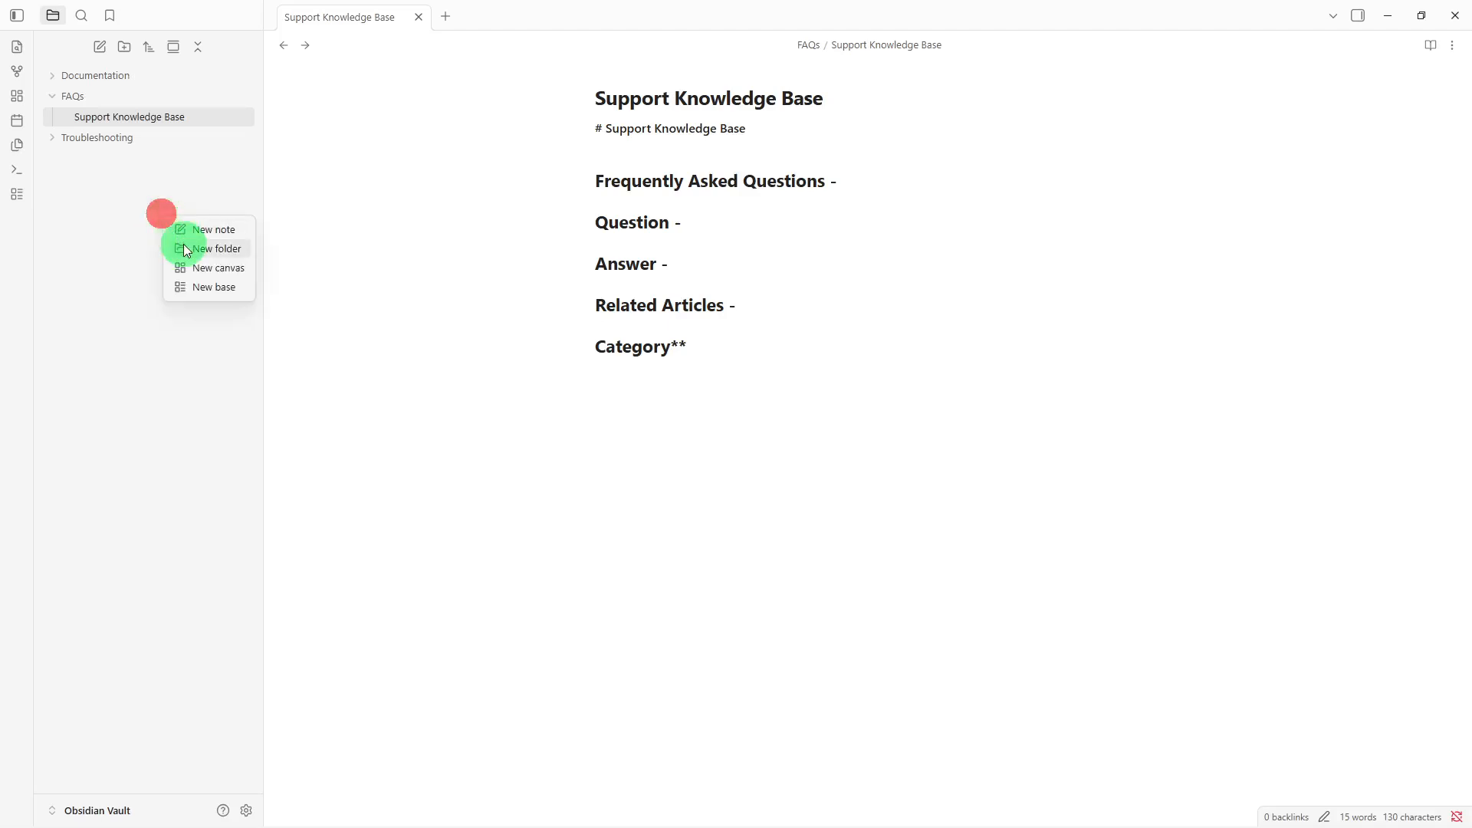
click(198, 234)
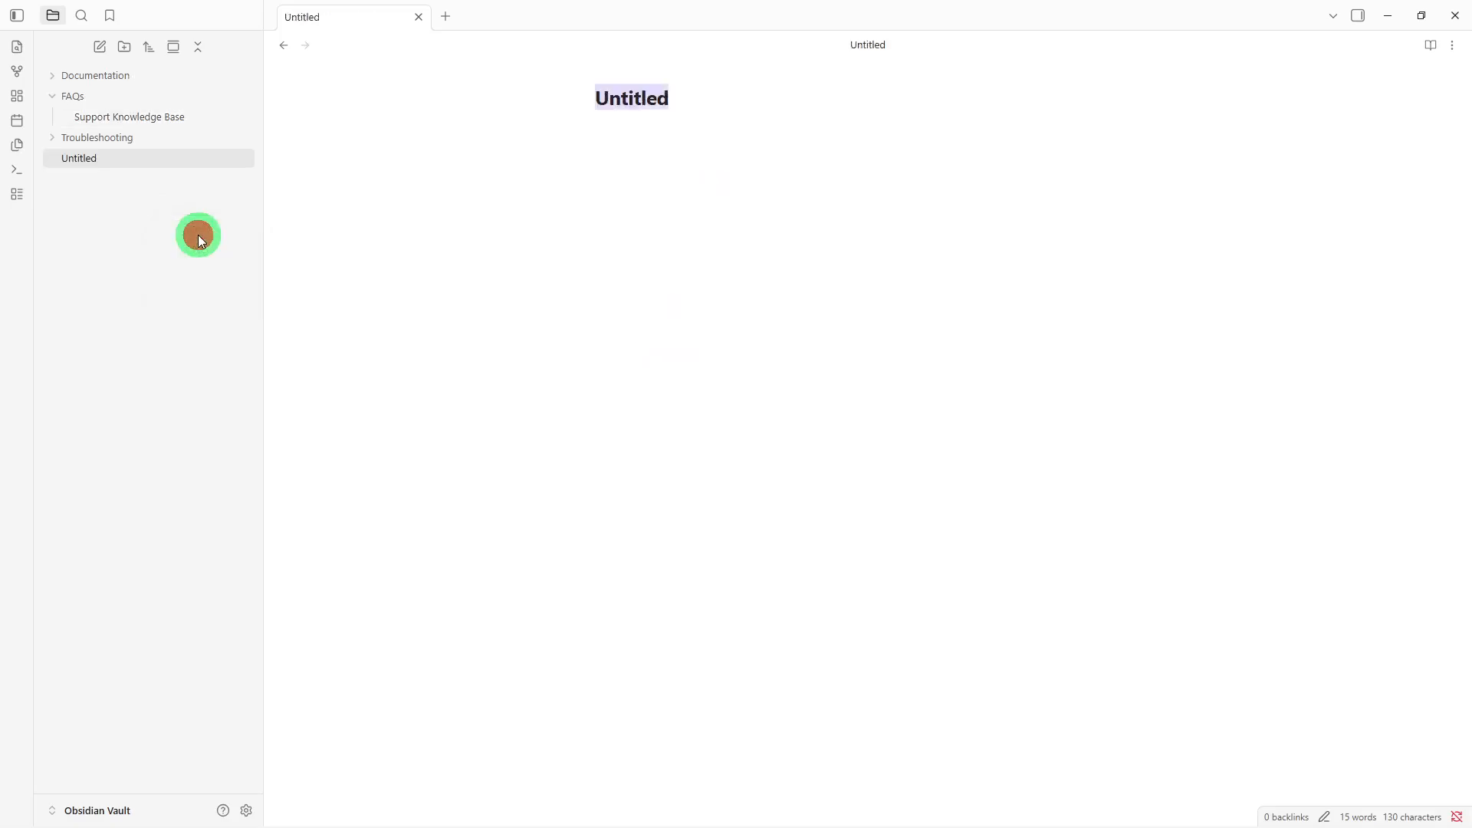
key(BackSpace)
text(I)
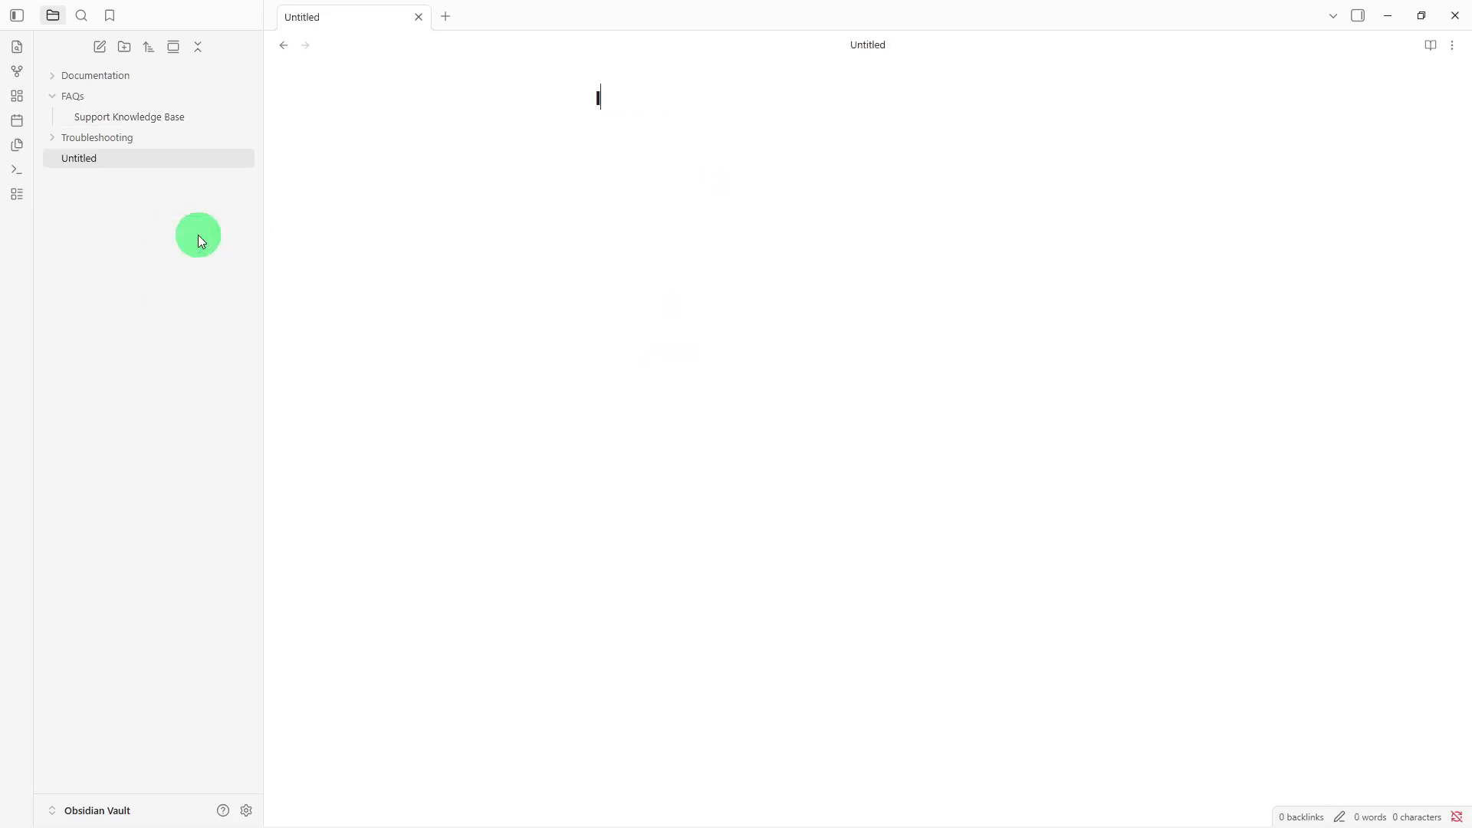
text(ssue Tracker)
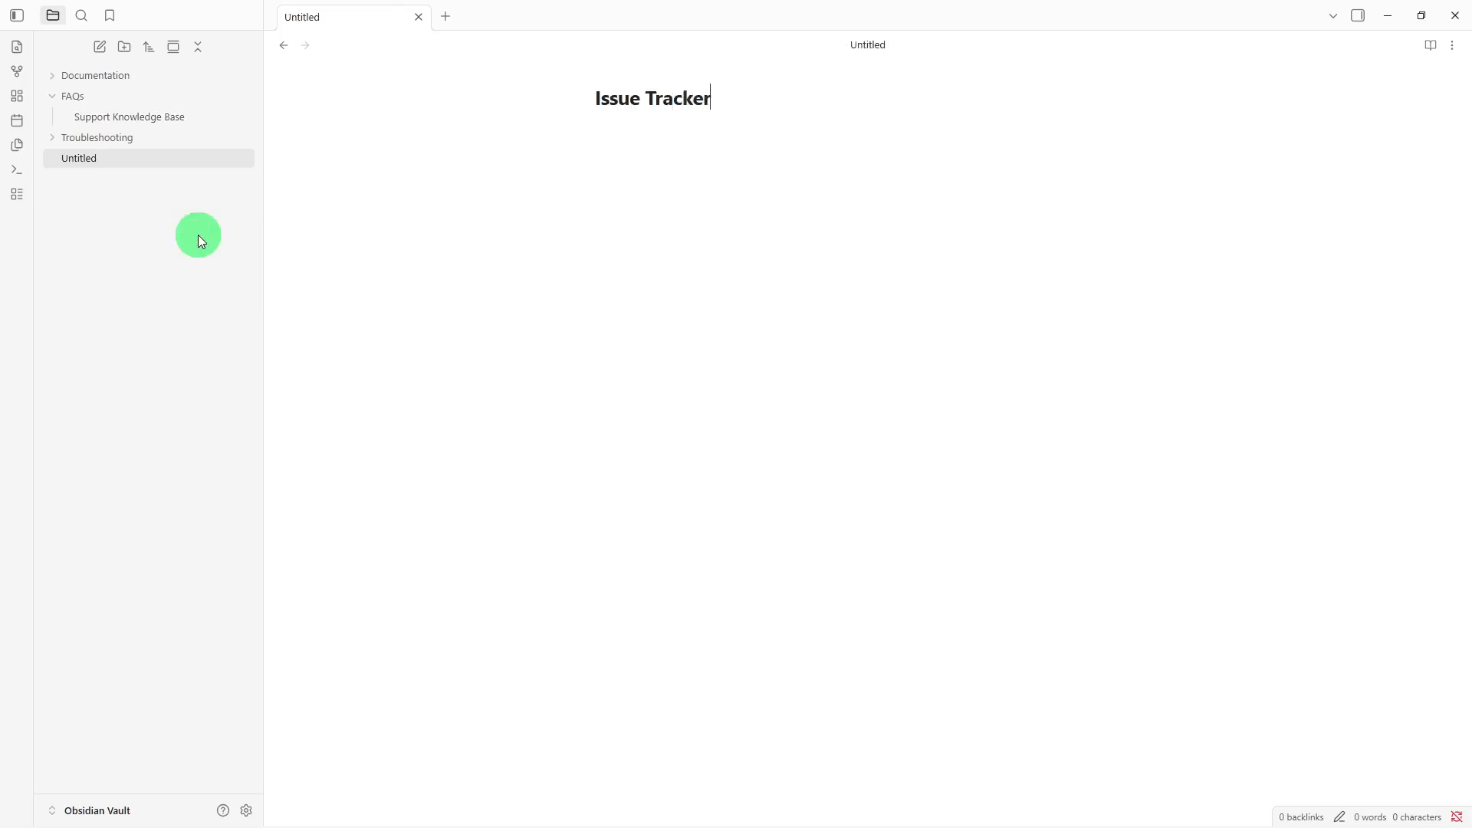
key(Return)
Step: Fill the note with Common Issues, Issue Information, Problem, Cause, Solution, Steps To Fix 1-3 and Status: Resolved, and move it into Troubleshooting
text(## Common Issues - Issue Information Problem: Cause: Solution: Steps To Fix: 1. 2. 3. Status: Resolved**)
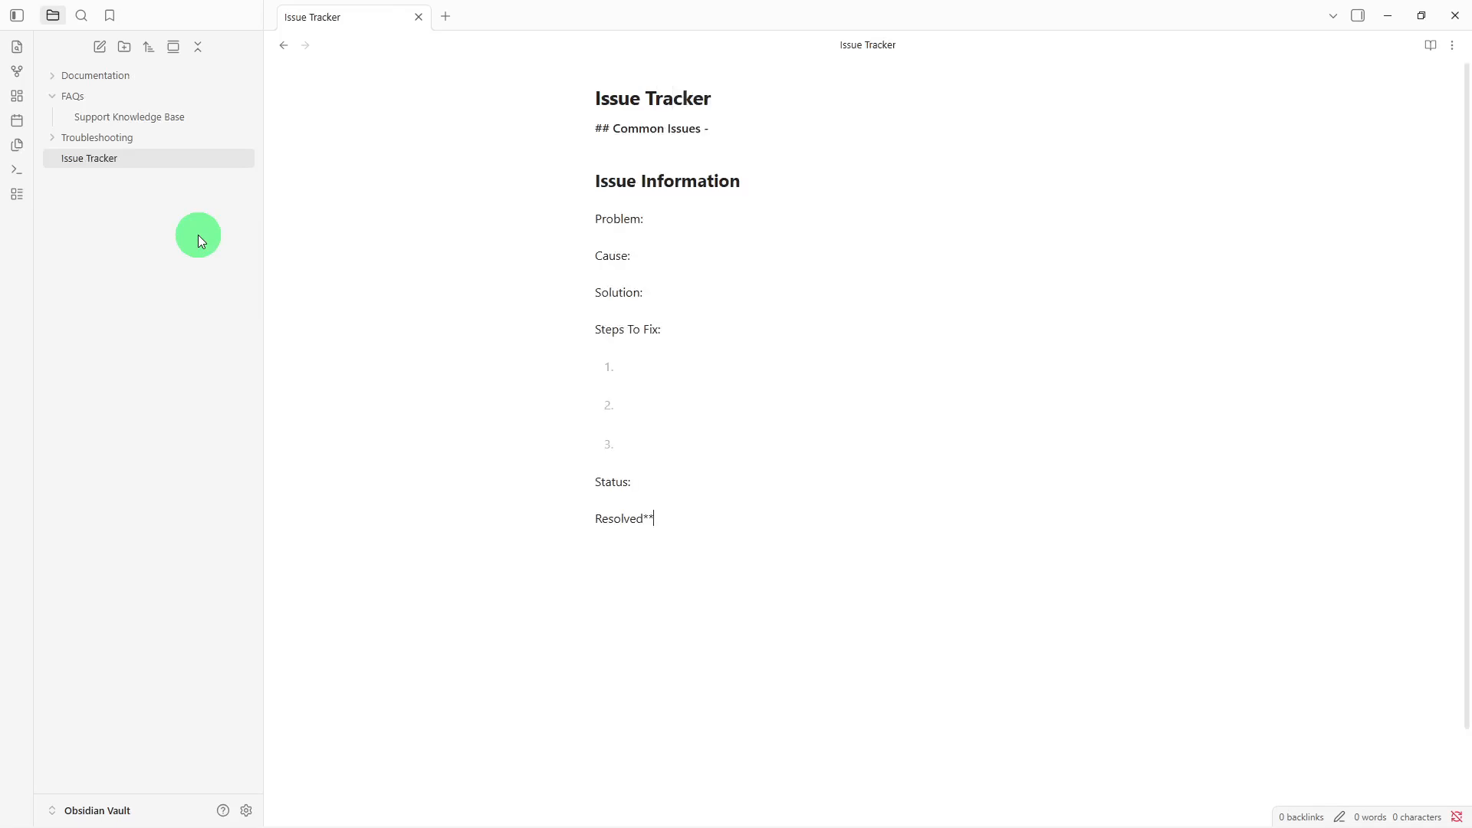
click(628, 272)
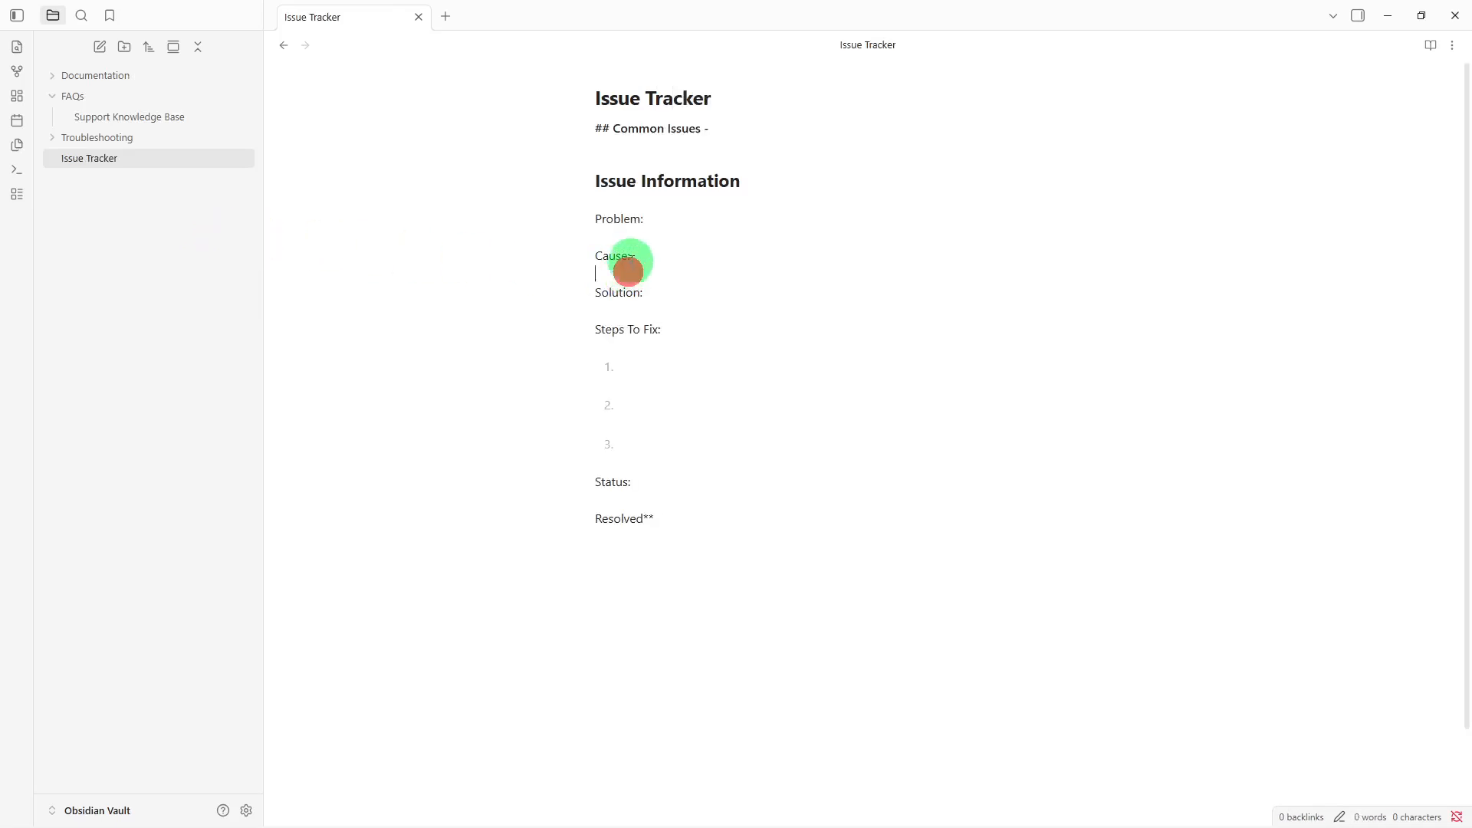
click(729, 117)
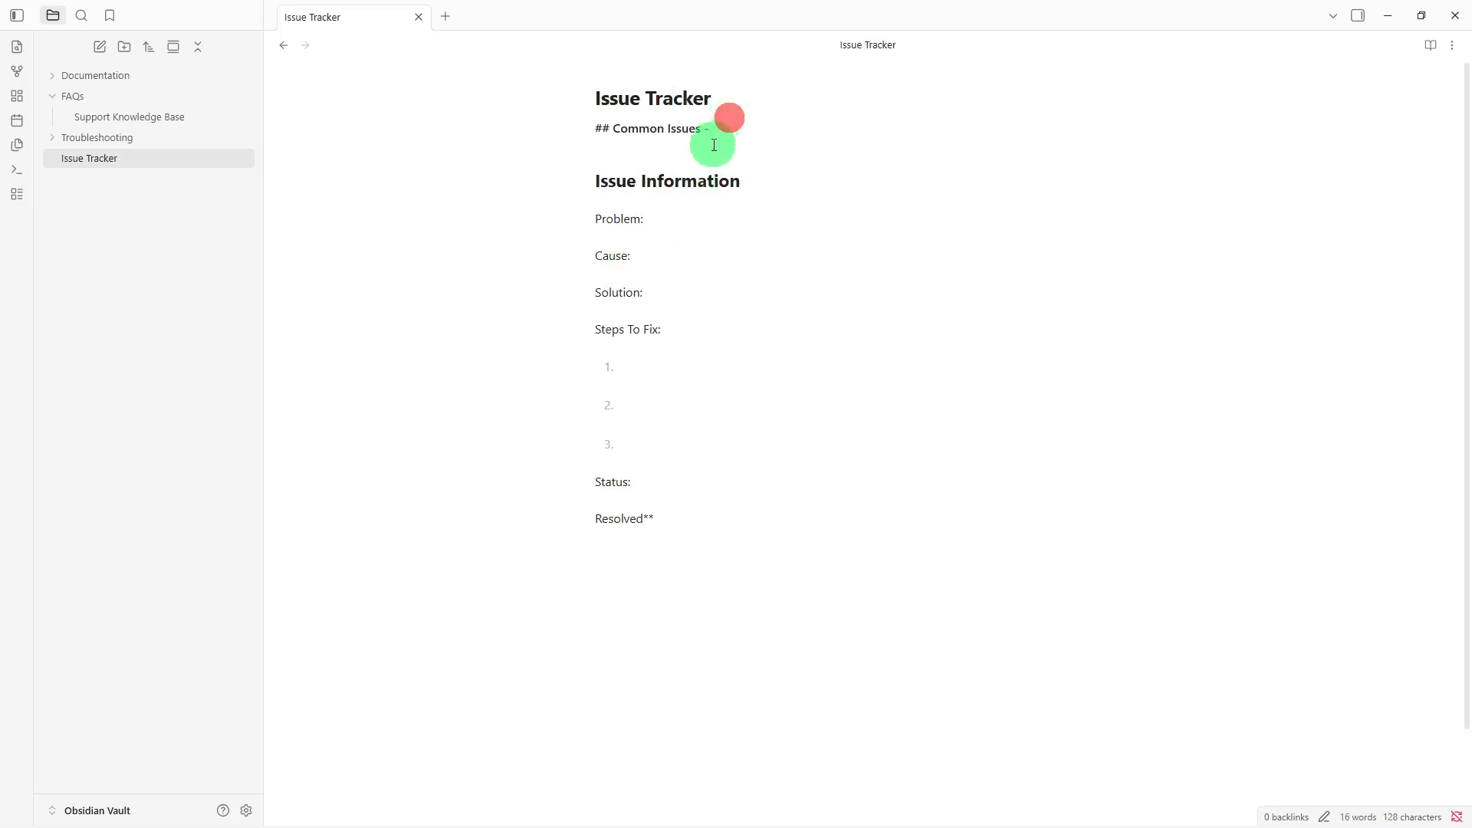
click(712, 144)
drag(134, 156, 134, 147)
click(708, 345)
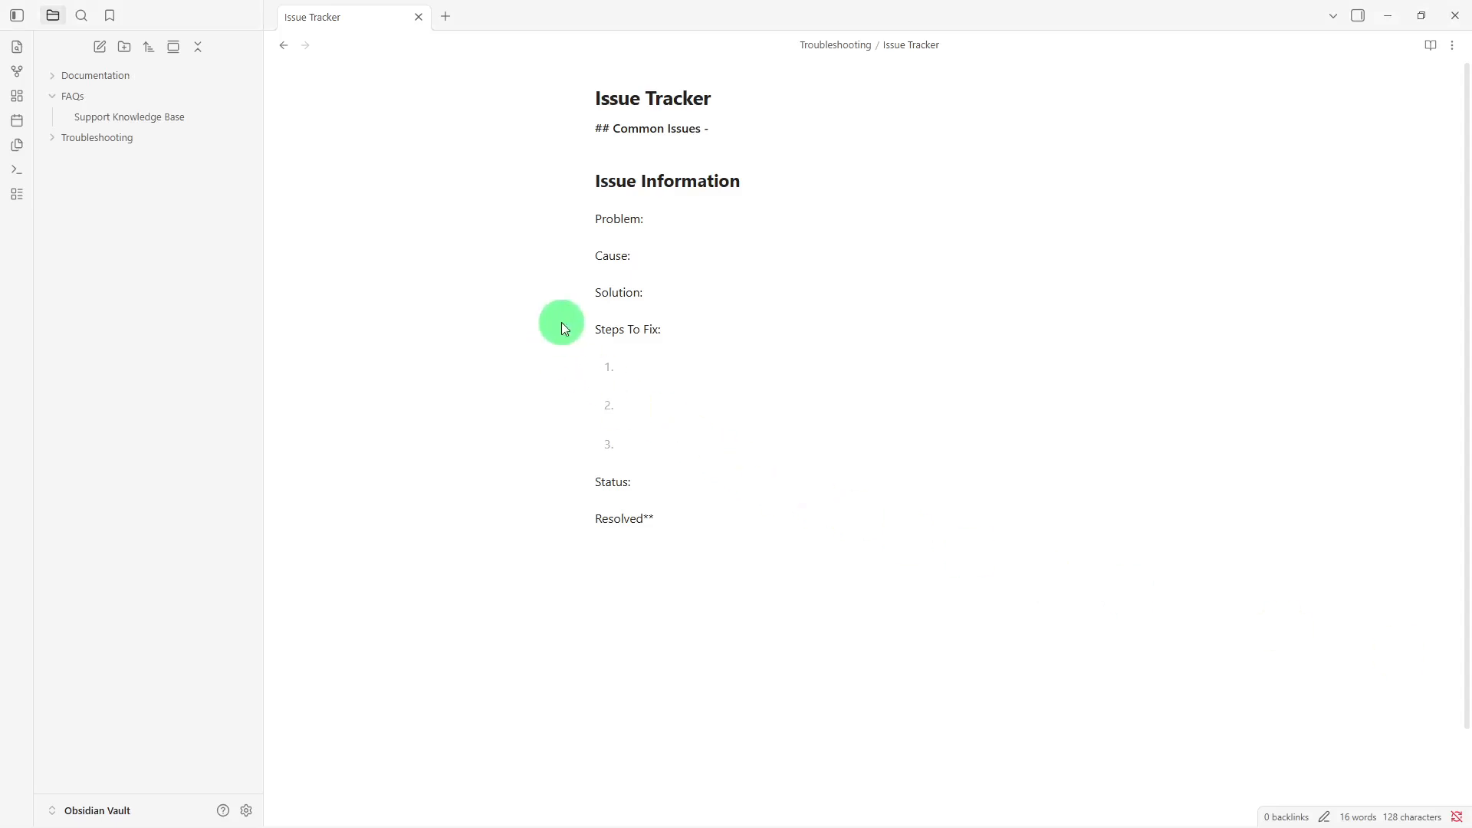
Step: Insert an extra blank line after the Common Issues line in the Issue Tracker note
click(664, 165)
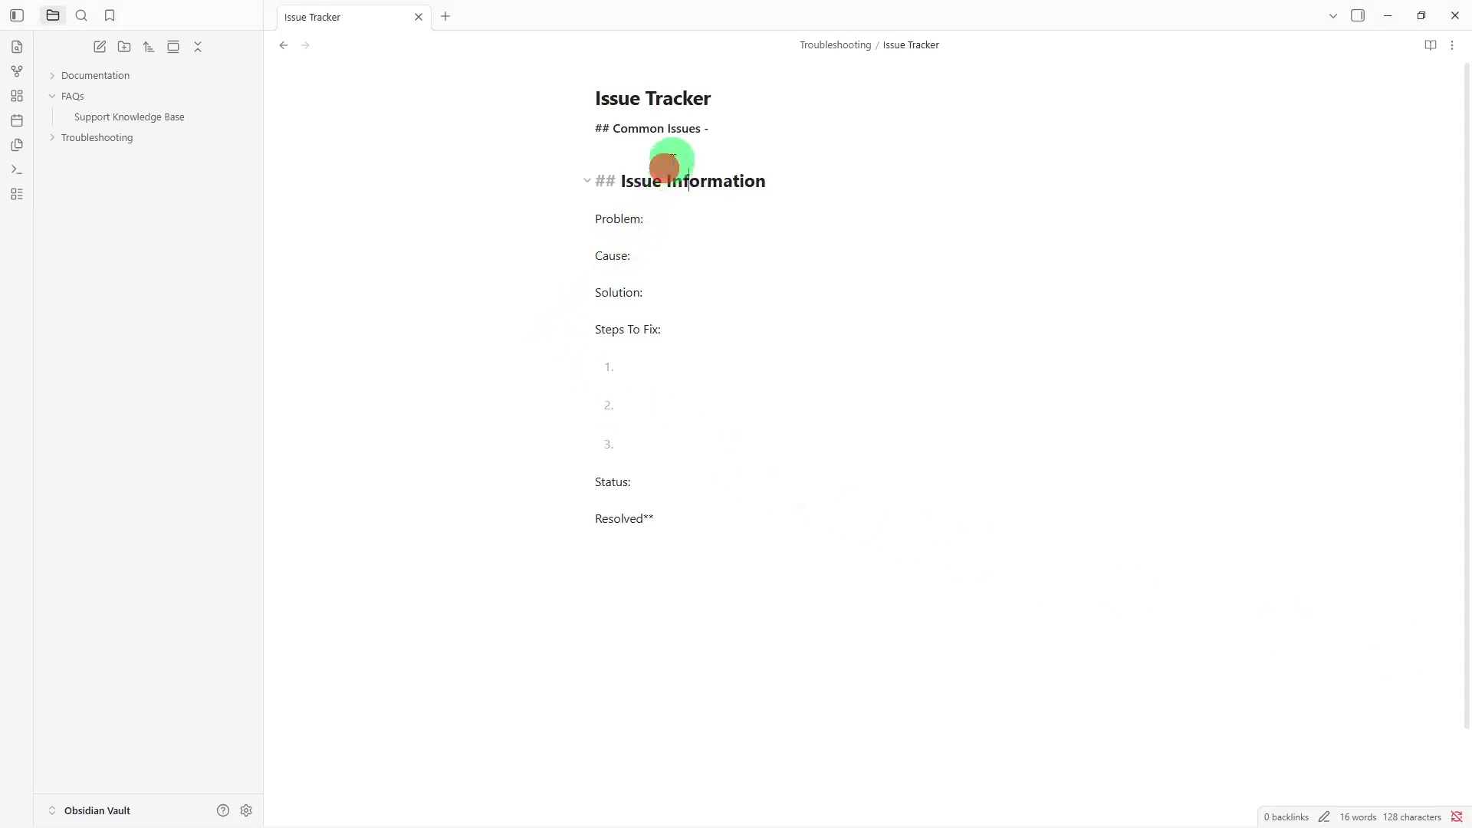
click(712, 146)
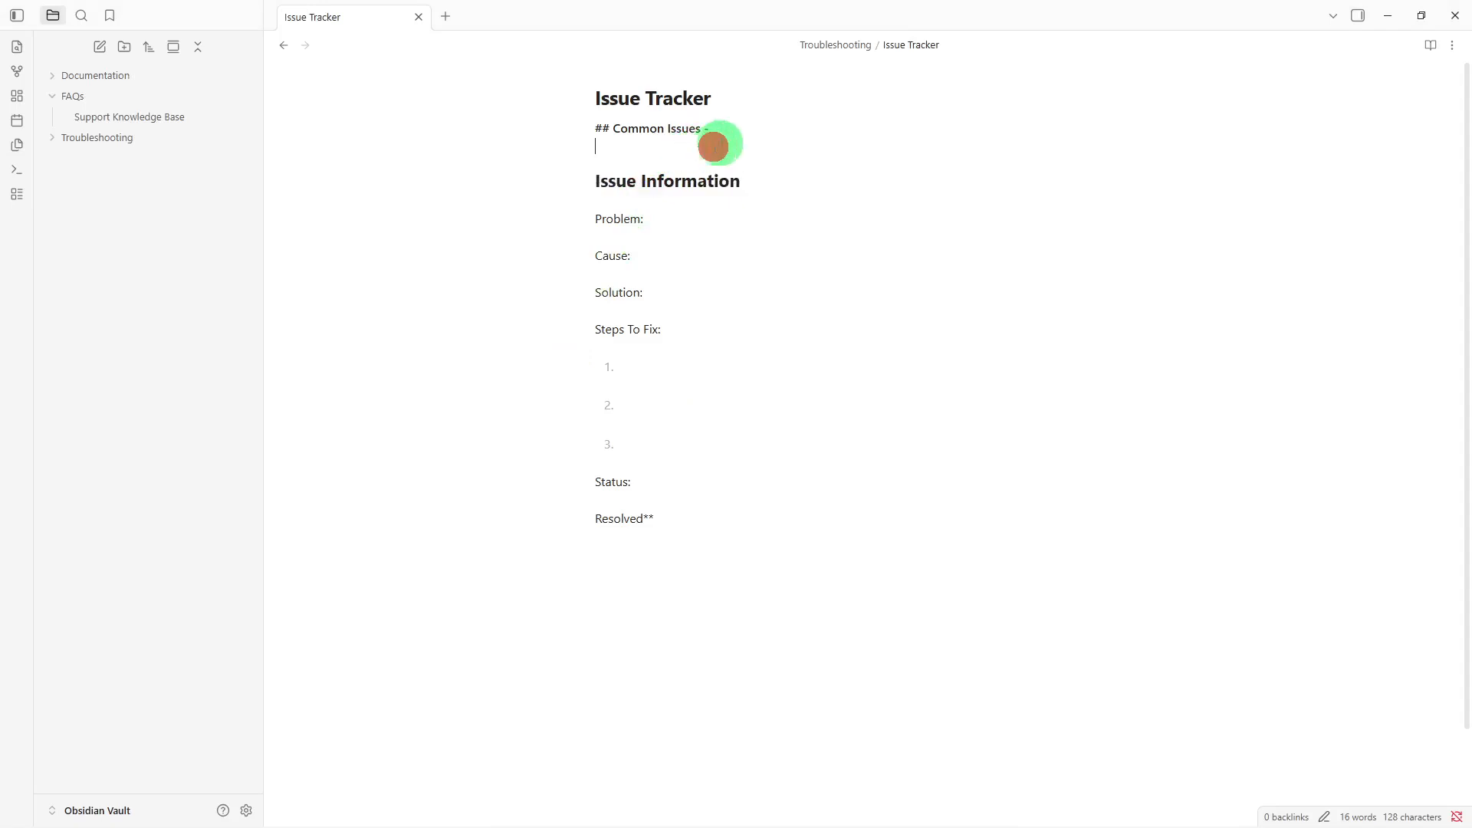
click(729, 132)
key(Return)
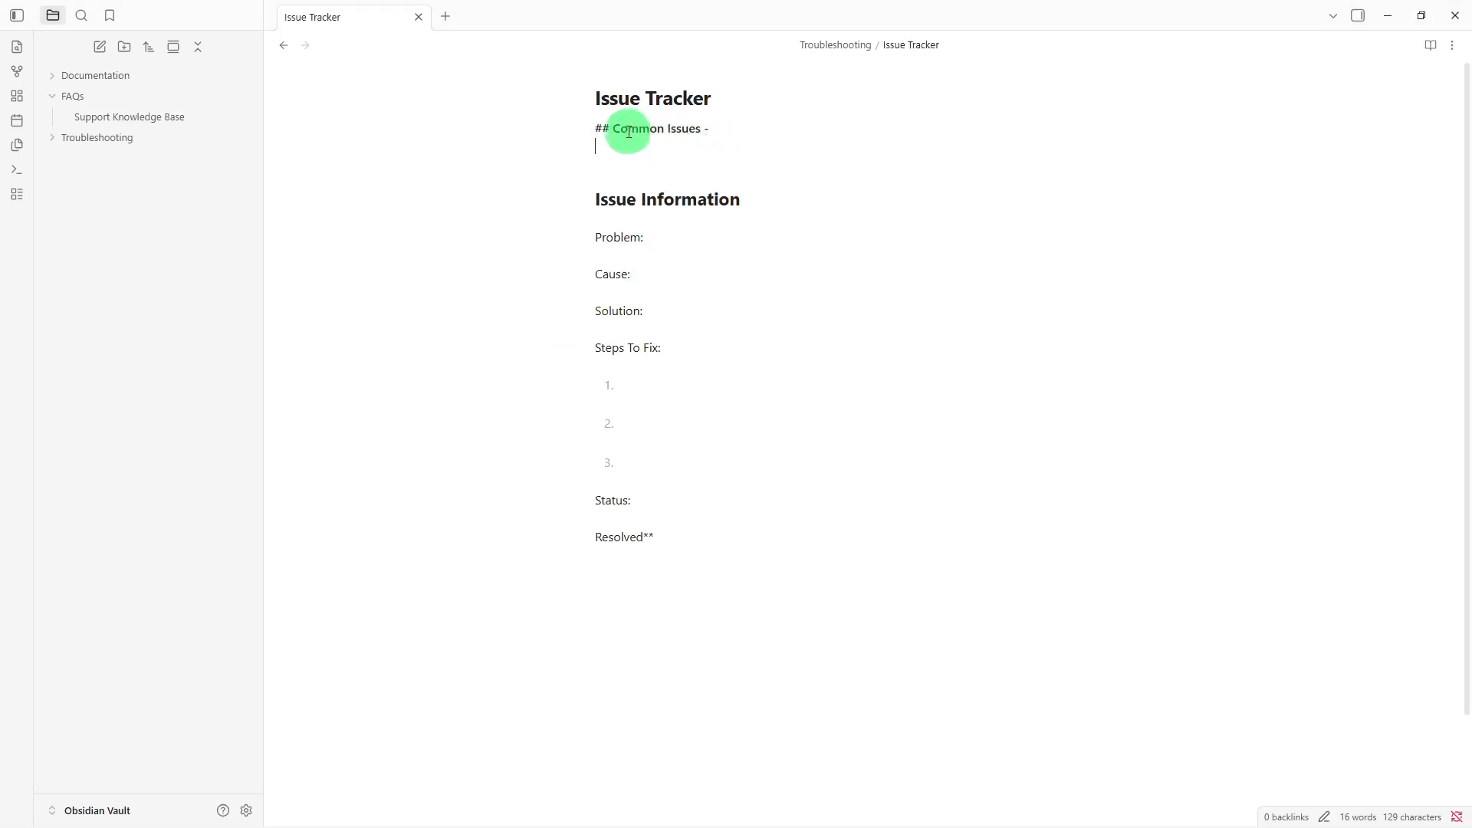
Step: Create a new note in the vault root titled Product Guides
right_click(101, 187)
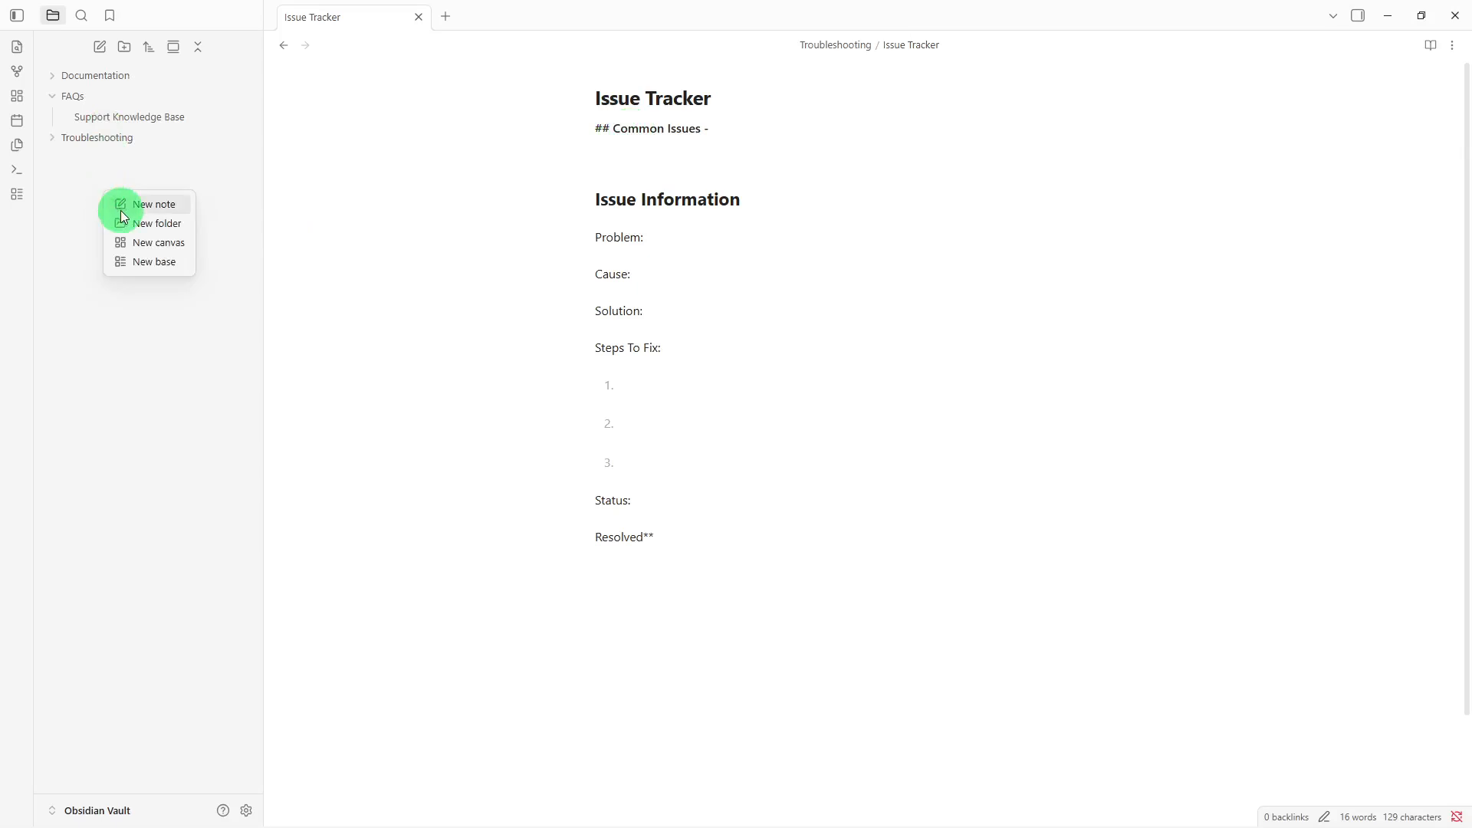
click(121, 210)
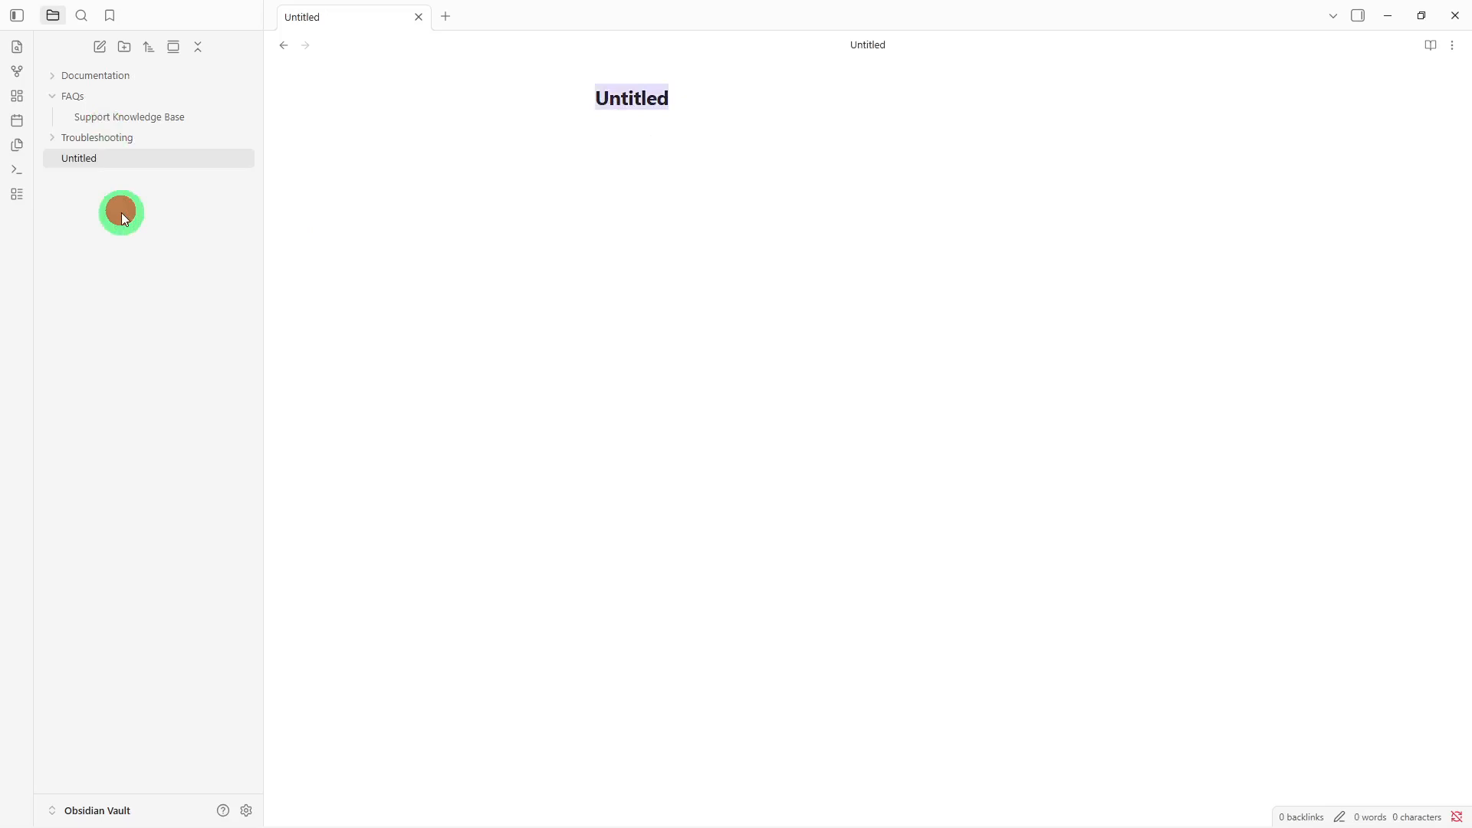
key(BackSpace)
text(Pro)
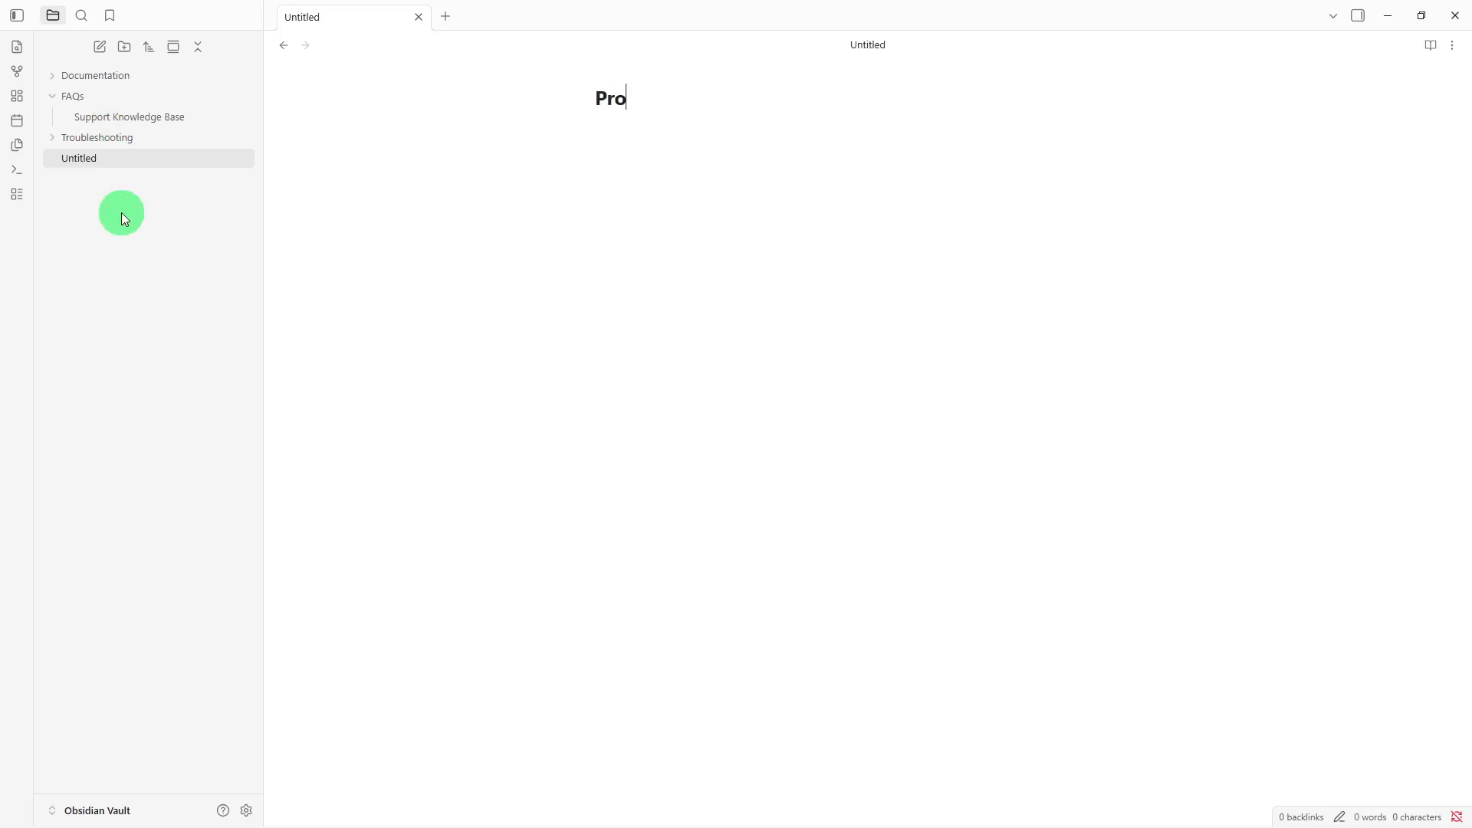
text(duct Guides)
key(Return)
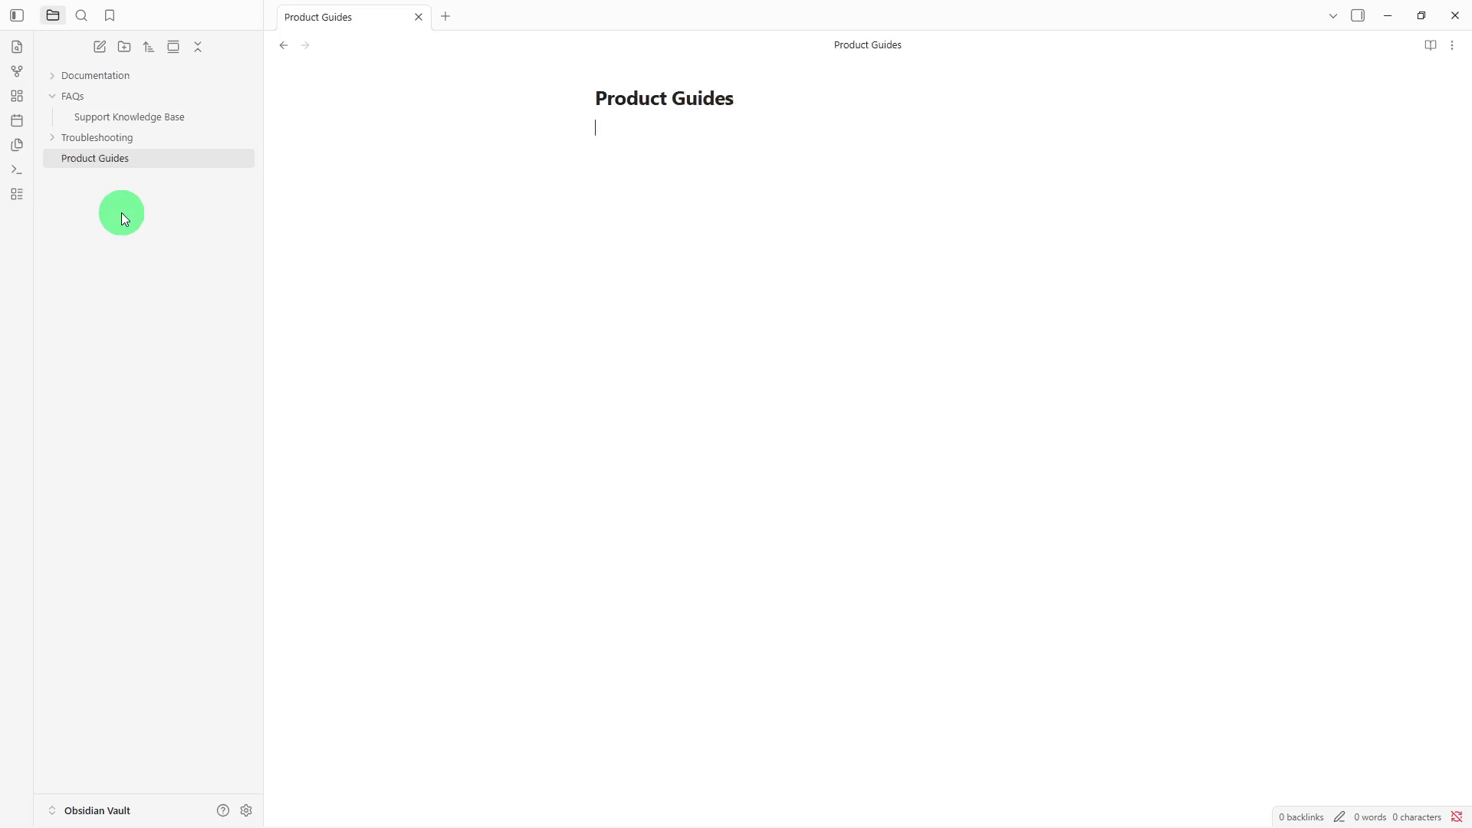
Step: Fill the note with Products, Product Information, Name, Description, Features, Setup Instructions, Usage Instructions and Related Support Articles, and move it into the Documentation folder
text(## Products -  Product Information  Name:  Description:  Features:  Setup Instructions: -  Usage Instructions: -  Related Support Articles:**)
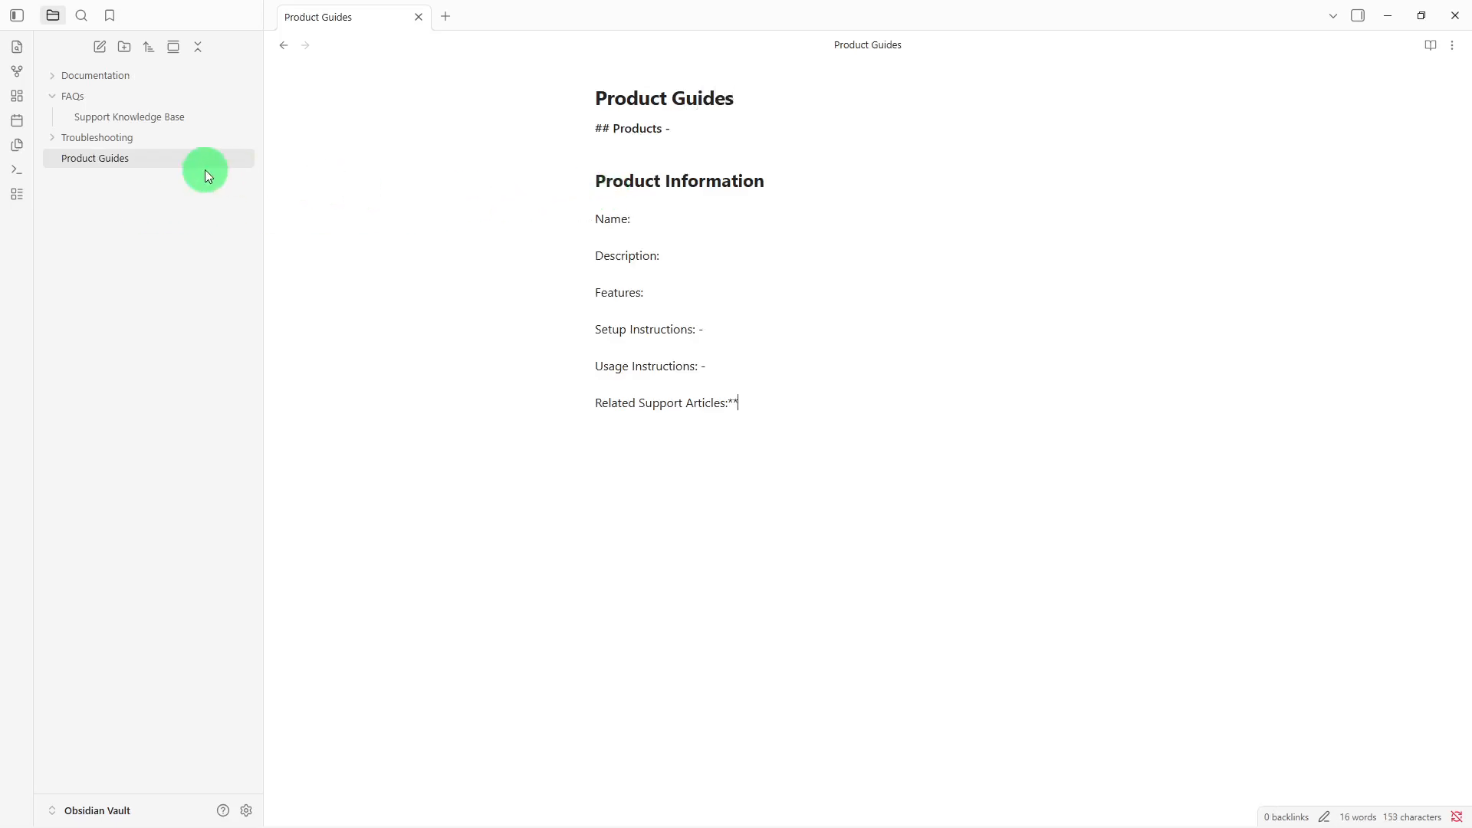
drag(158, 159, 163, 71)
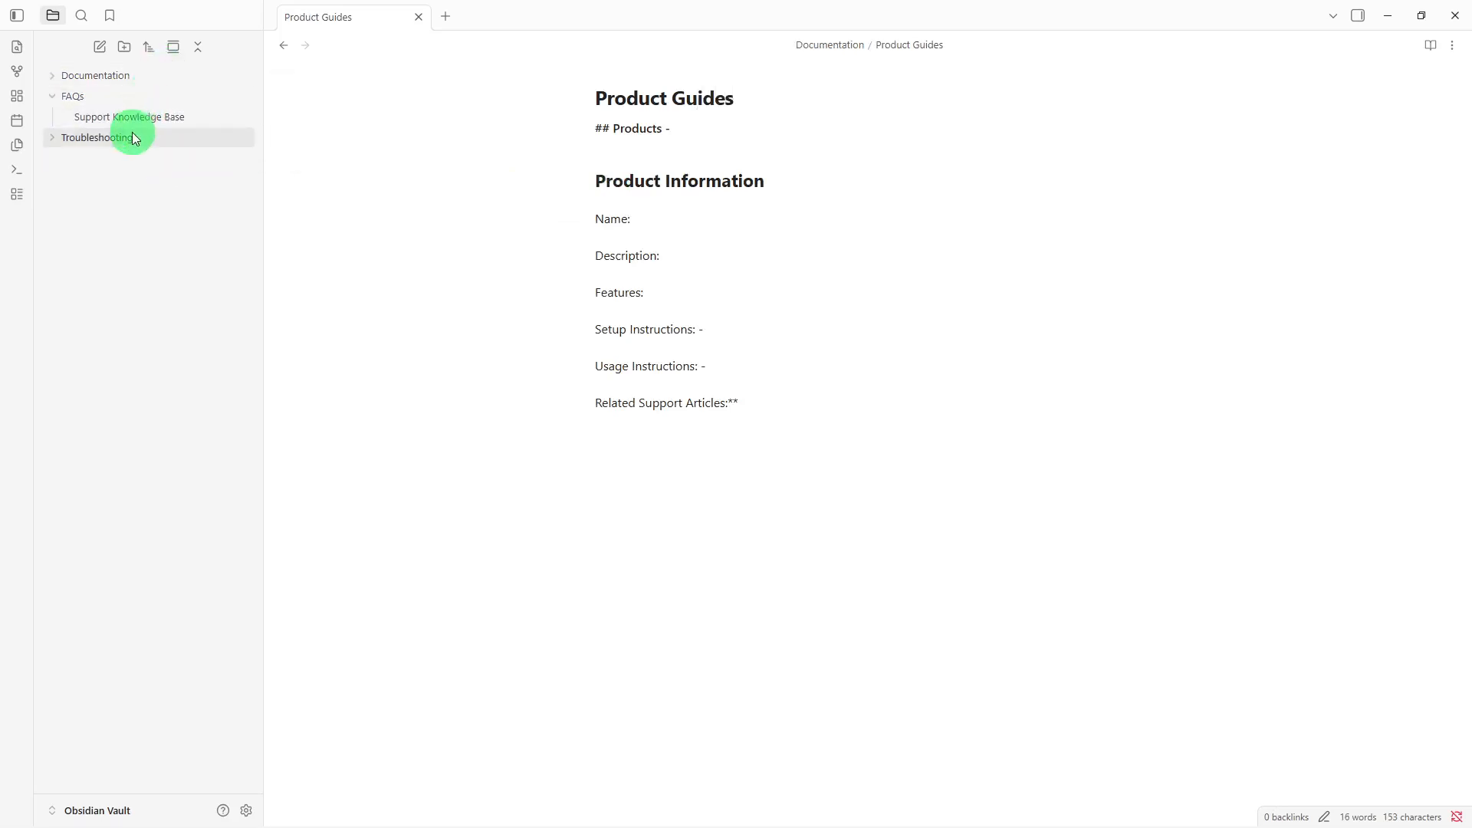
click(133, 135)
click(141, 77)
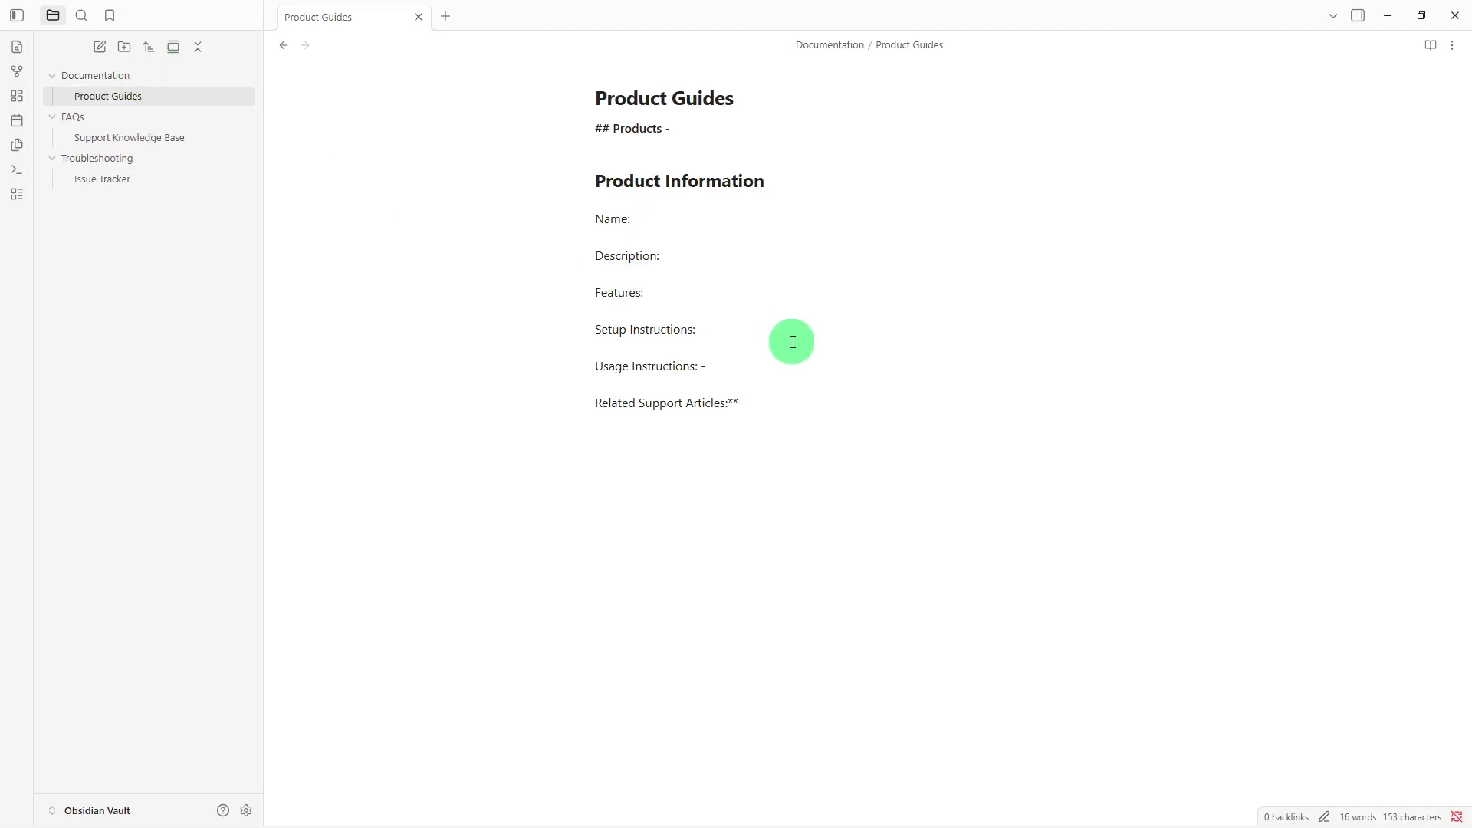
Step: Add internal links to the Issue Tracker and Support Knowledge Base notes below Related Support Articles in Product Guides
click(793, 396)
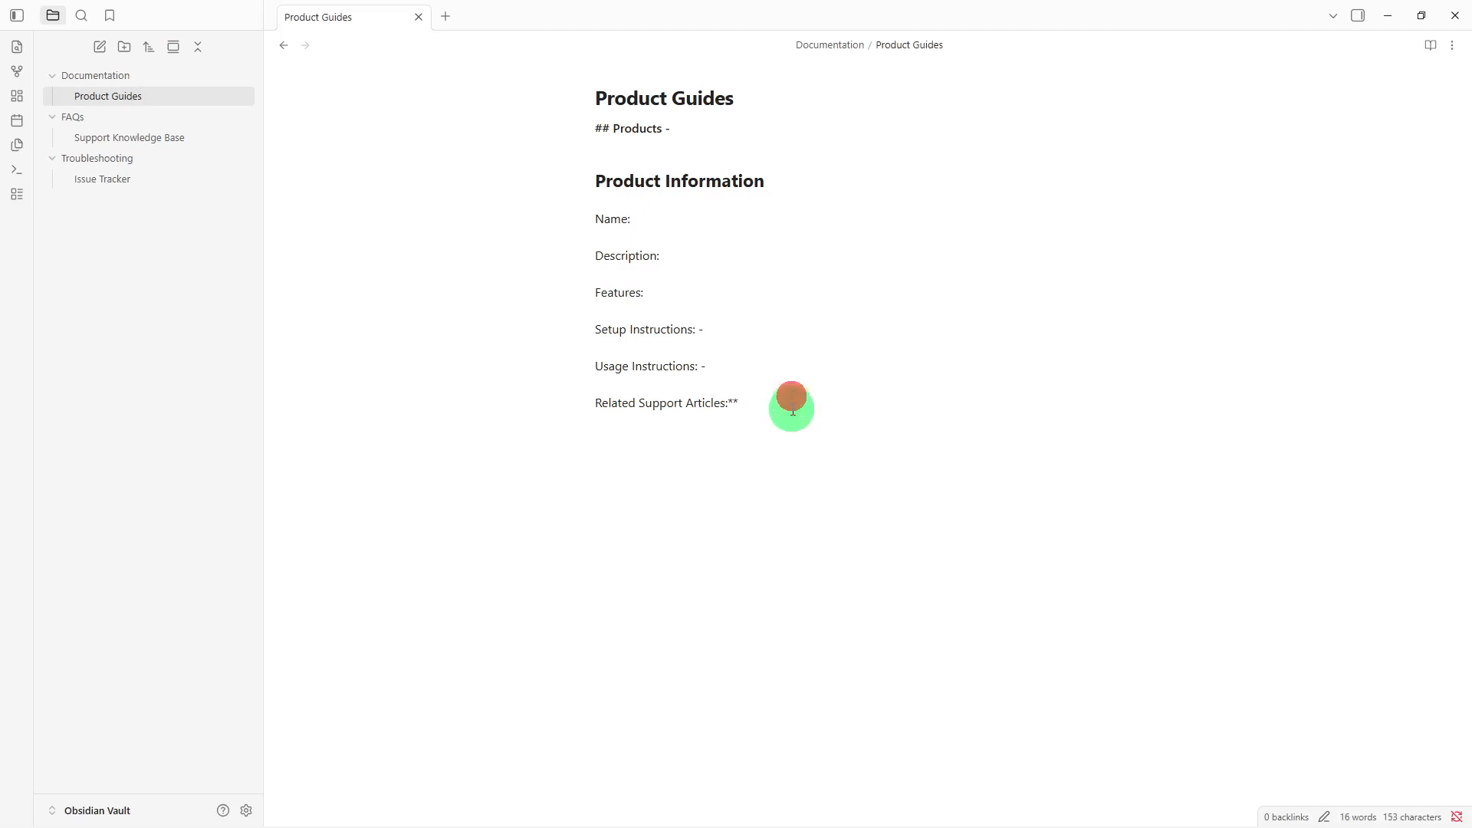
key(Return)
key(Return)
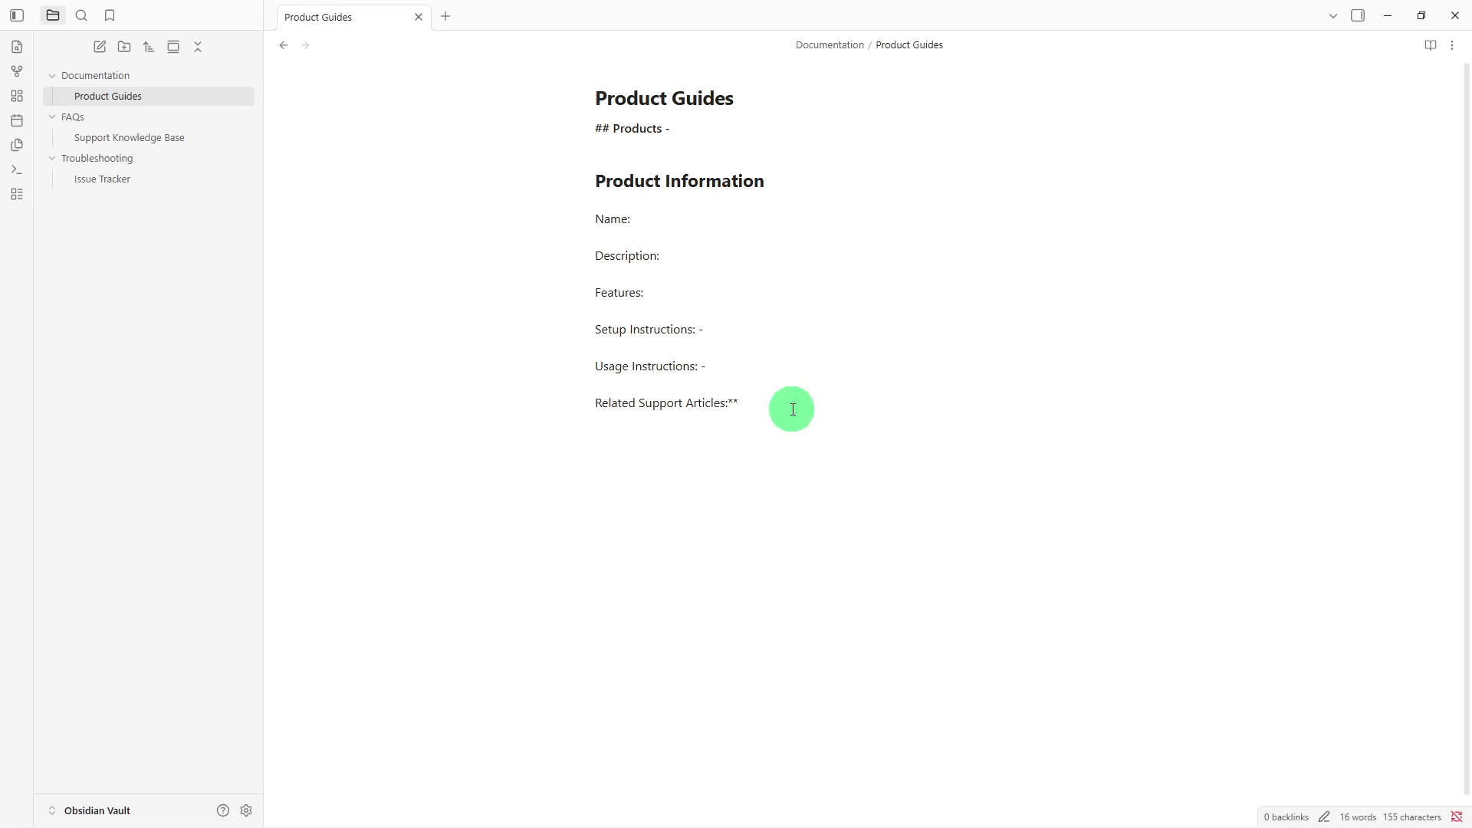
text([[)
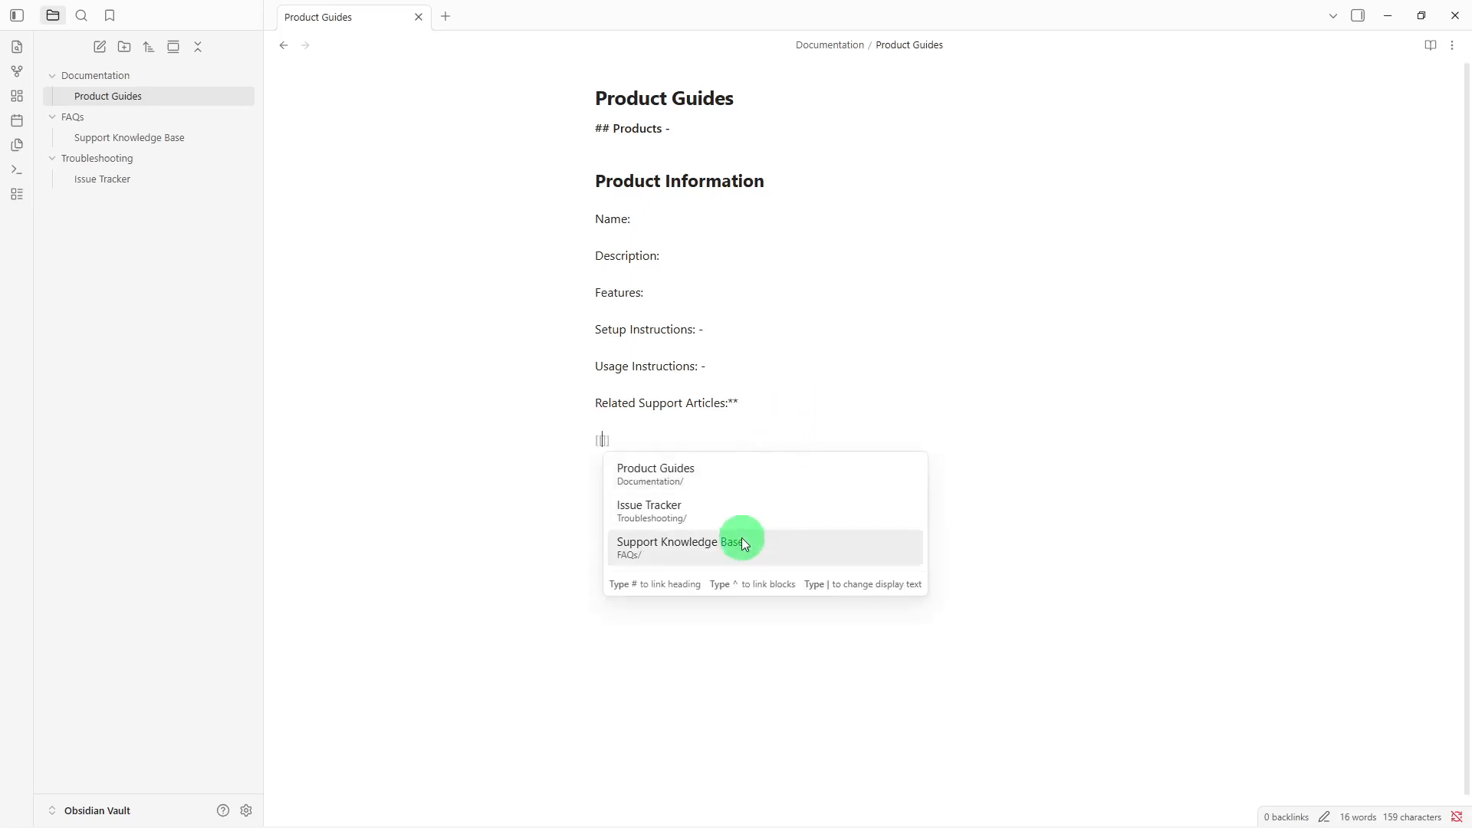
click(748, 513)
key(Return)
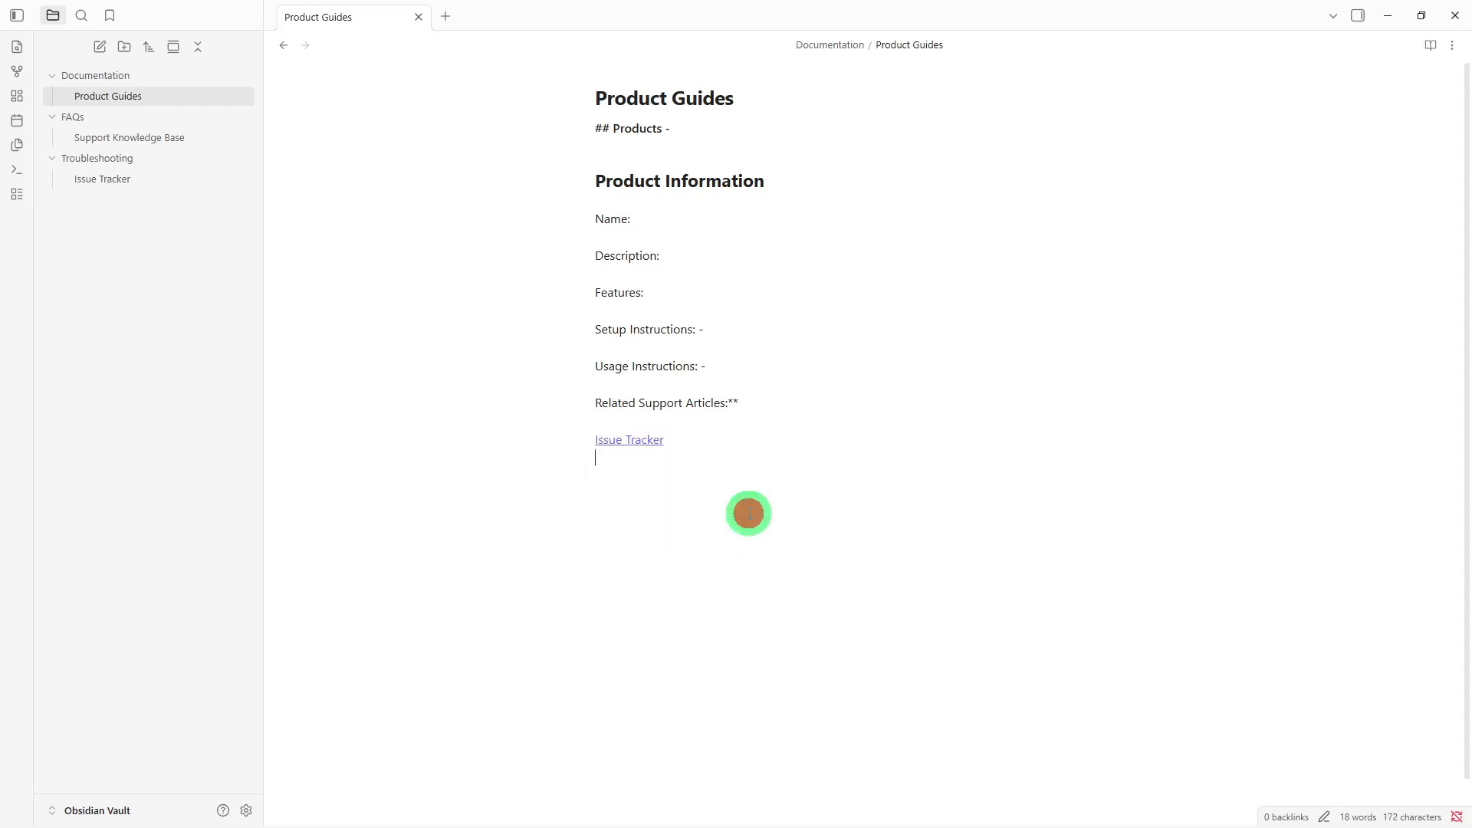
text([[)
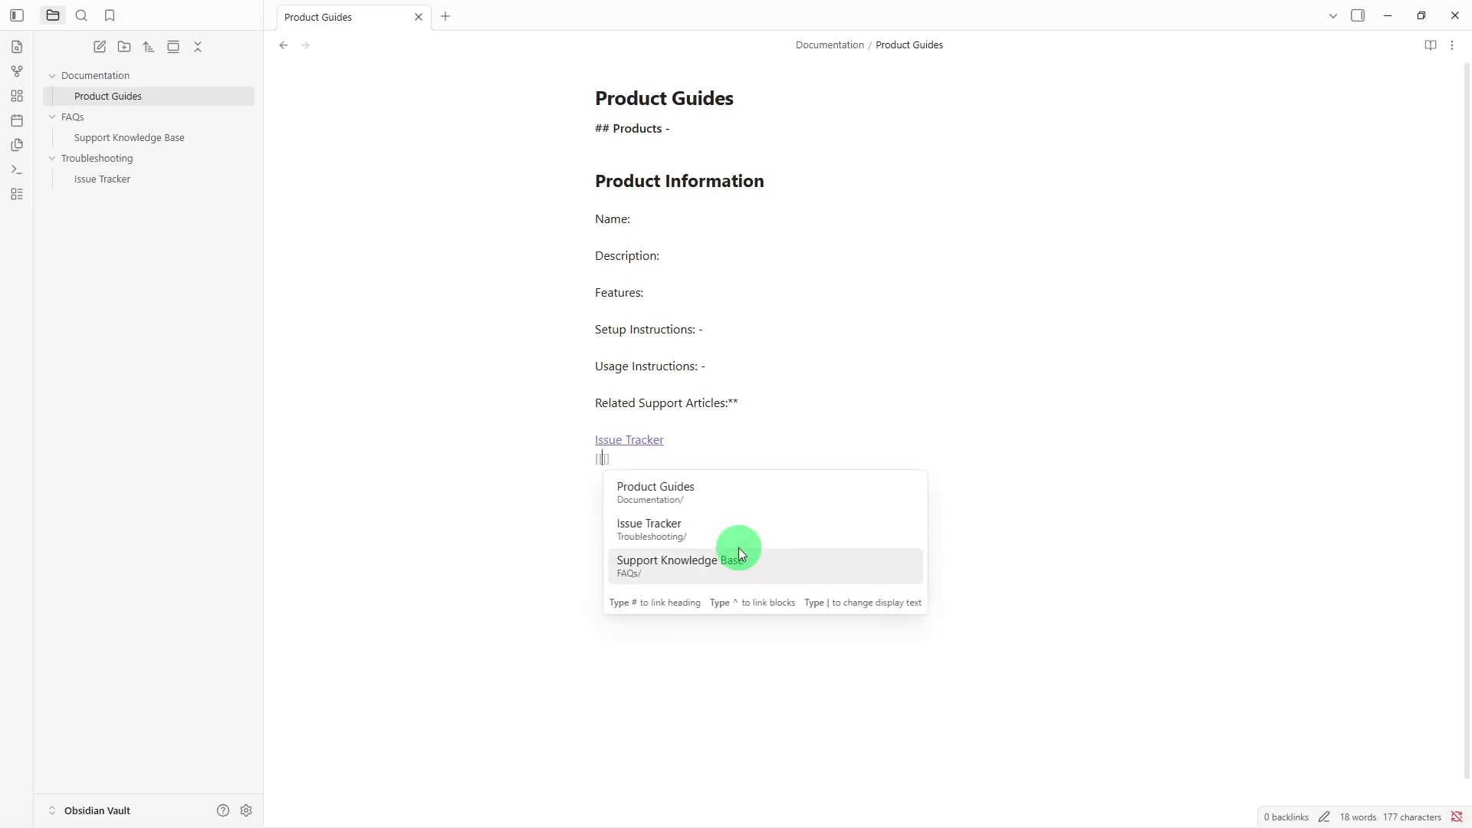
click(738, 547)
Step: Add internal links to the Product Guides and Issue Tracker notes below Category in the Support Knowledge Base note
click(88, 138)
click(612, 416)
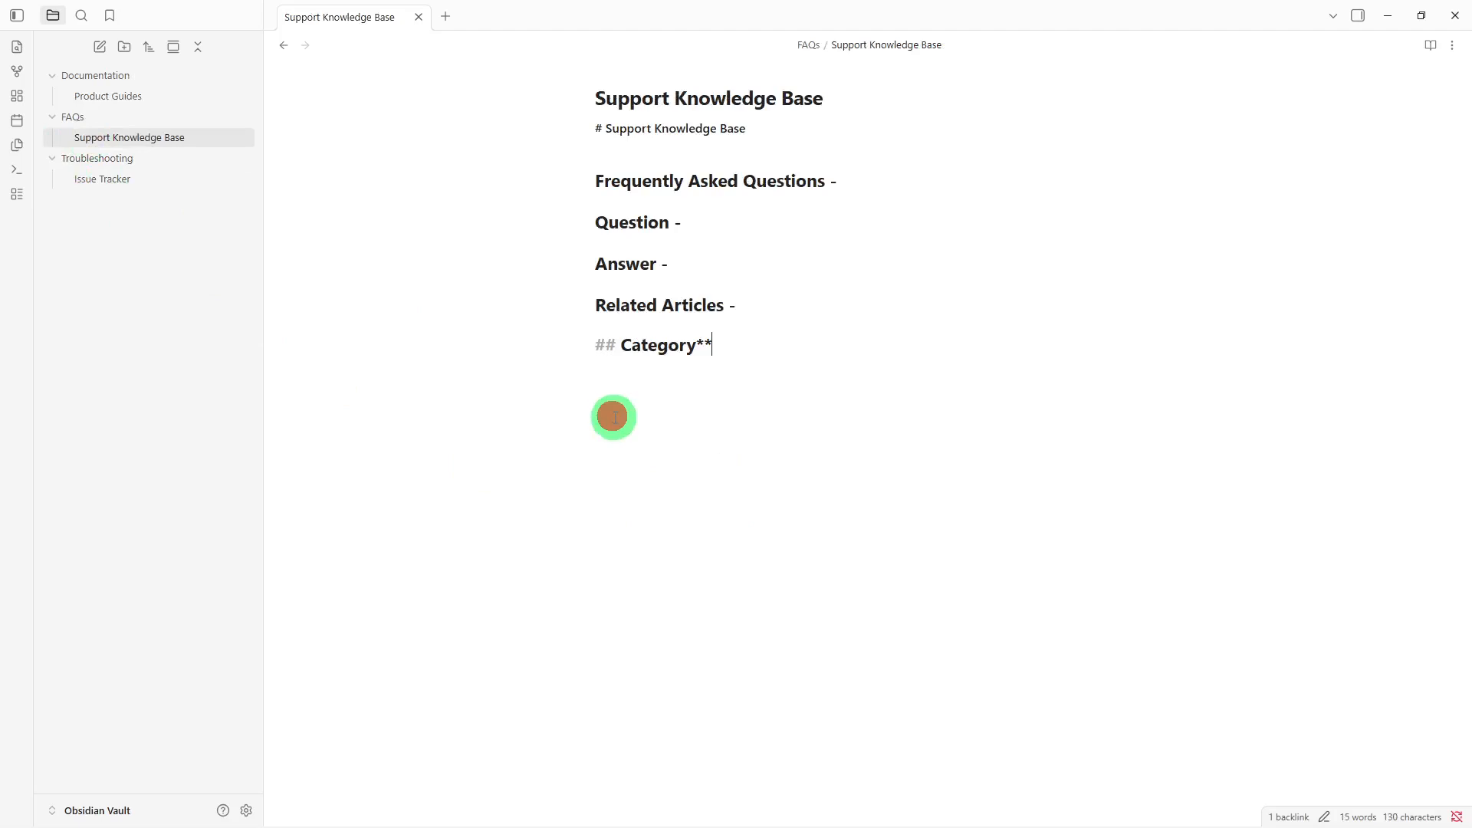
key(Return)
key(Return)
text([[)
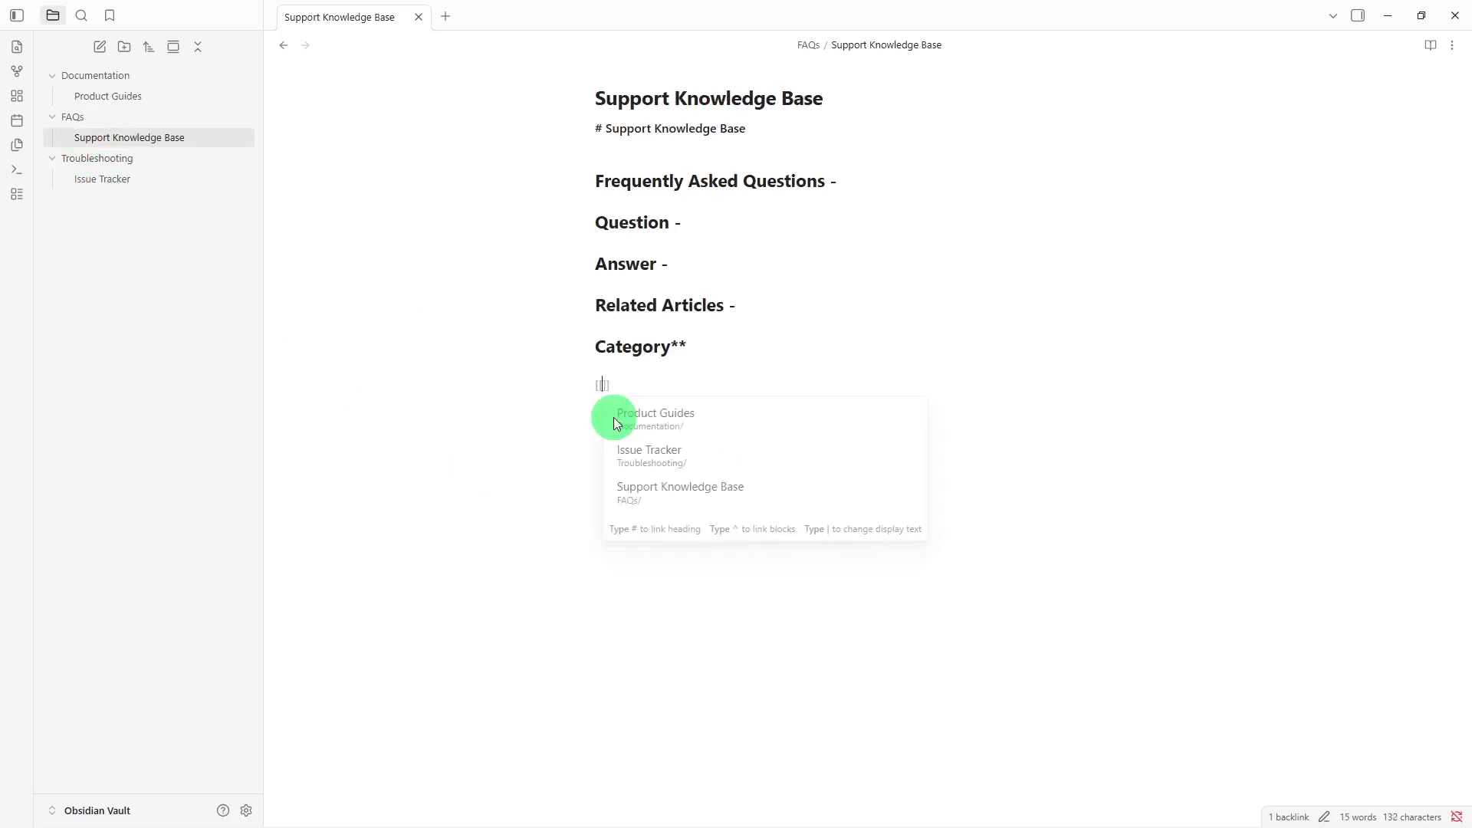
click(633, 417)
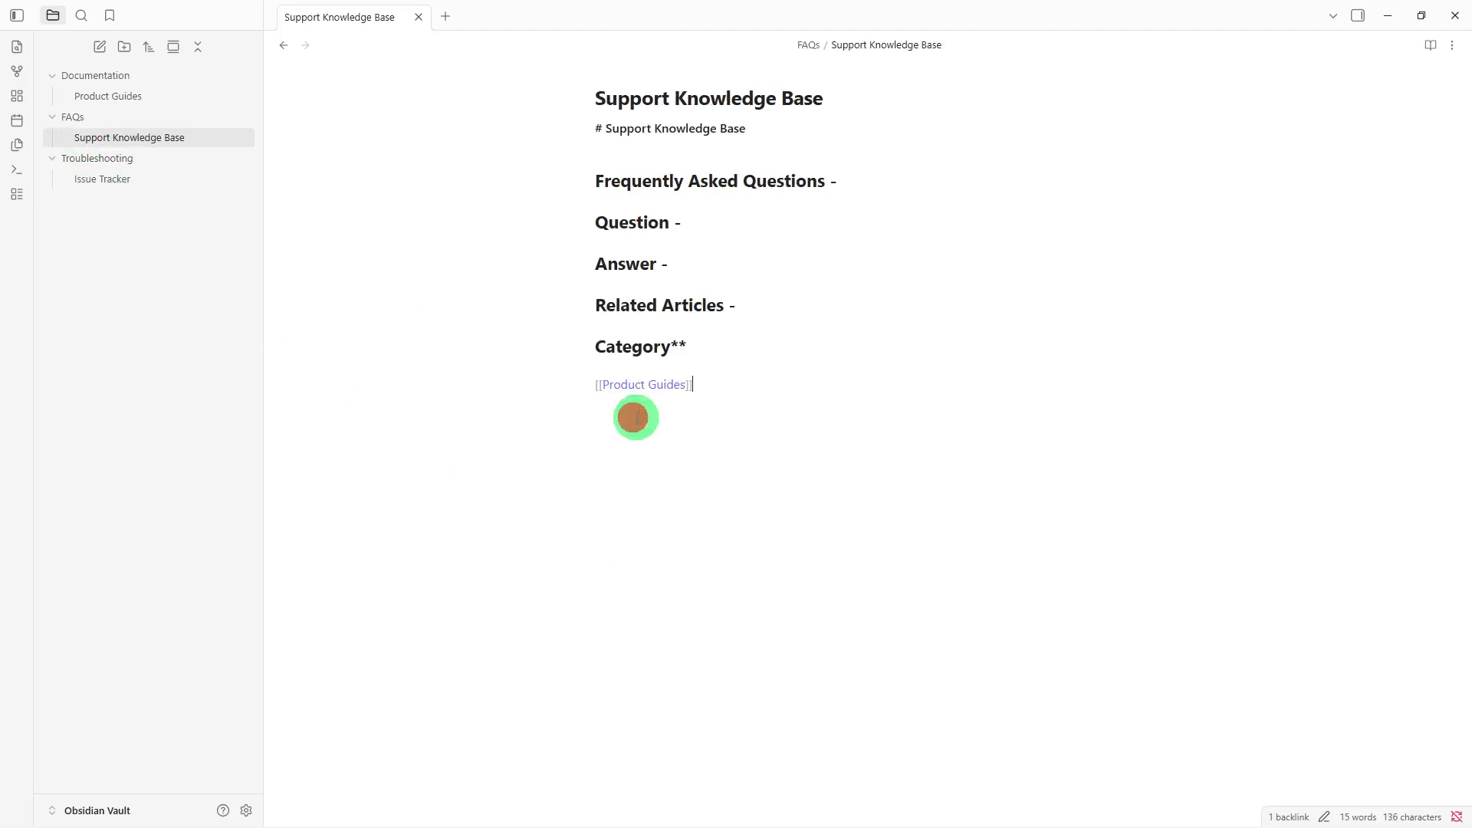
key(Return)
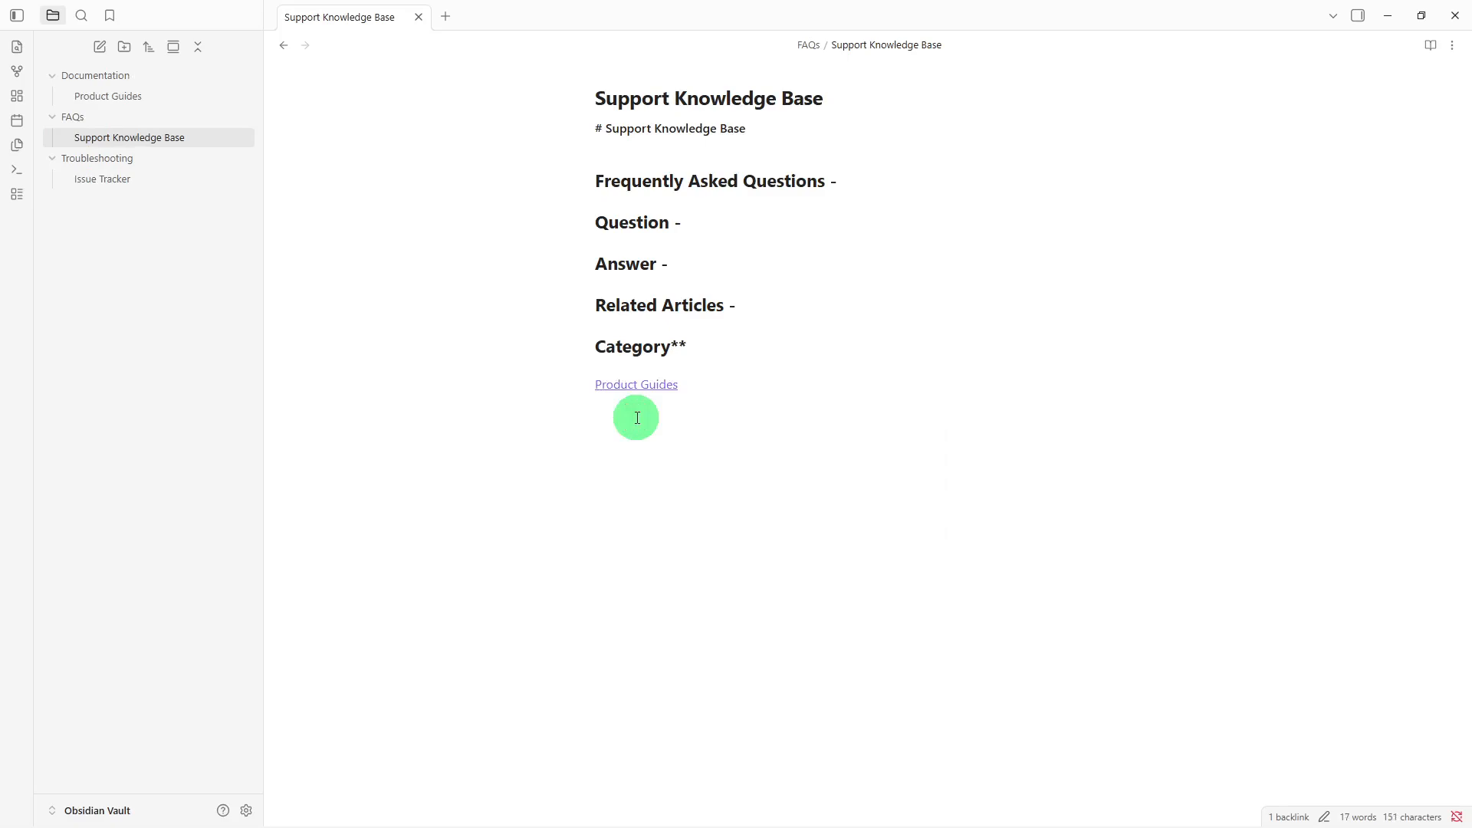
text([[)
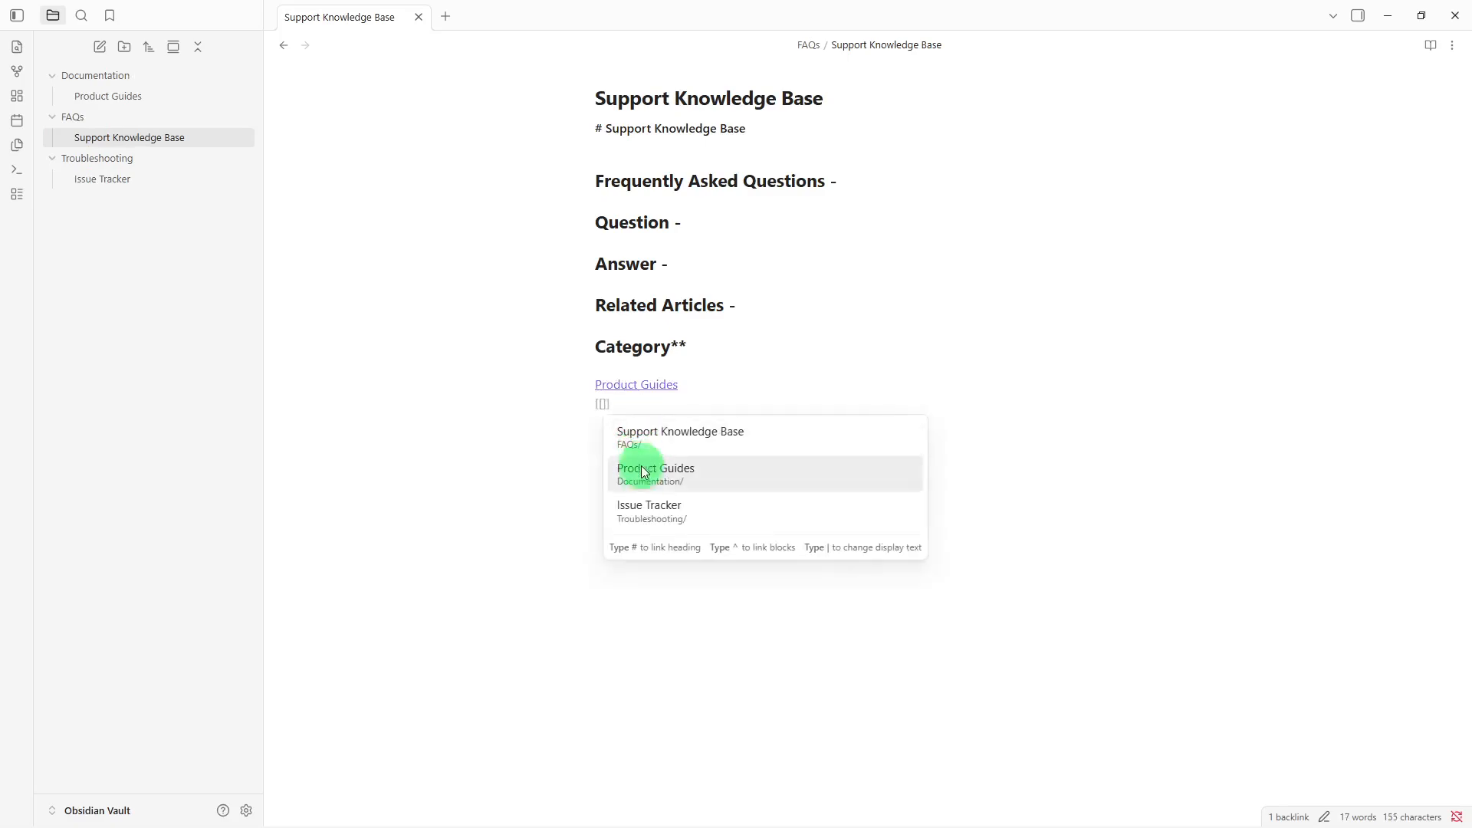
click(642, 507)
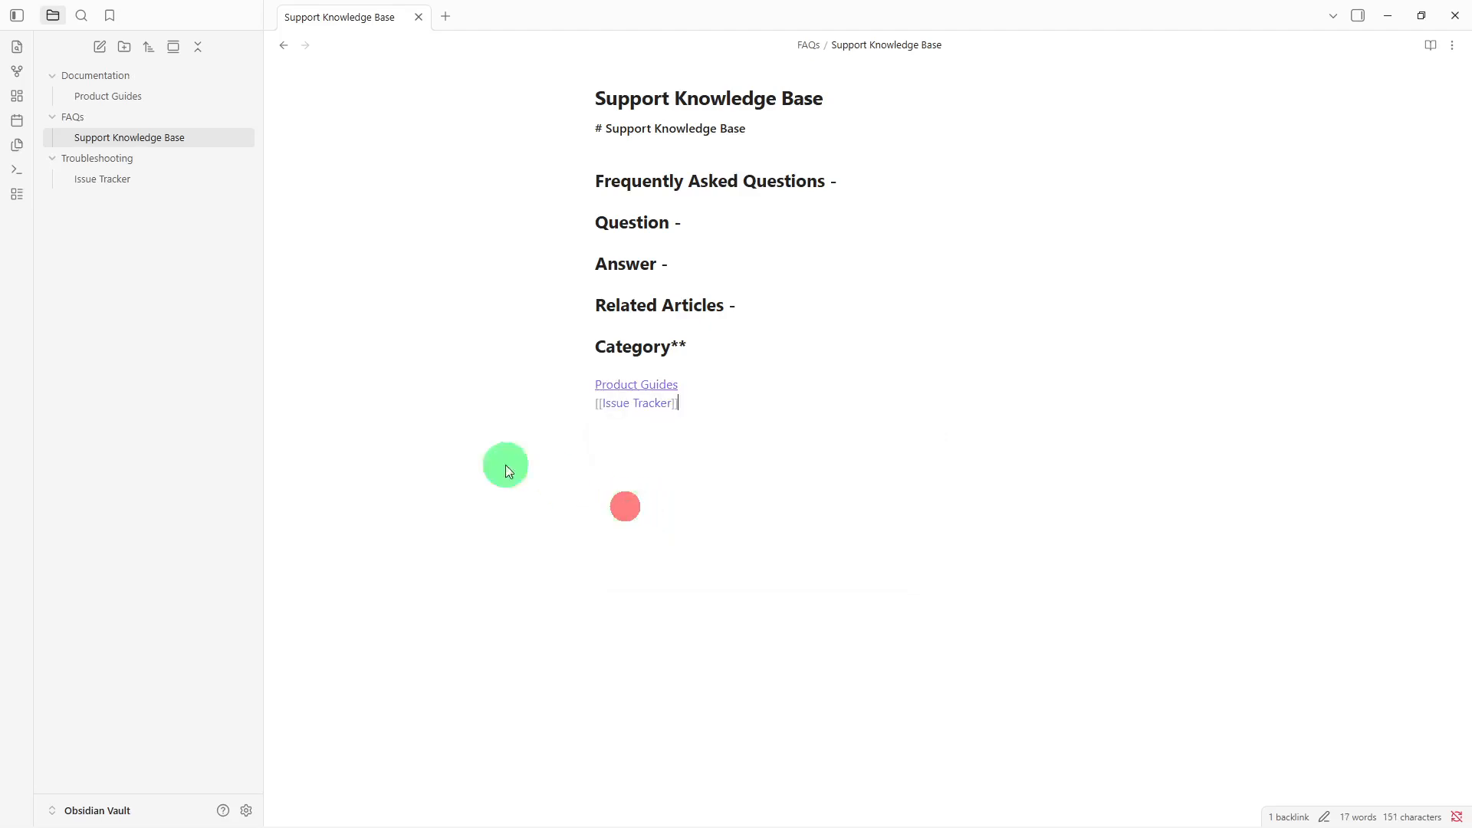
Step: Add internal links to the Support Knowledge Base and Product Guides notes below Resolved in the Issue Tracker note
click(146, 180)
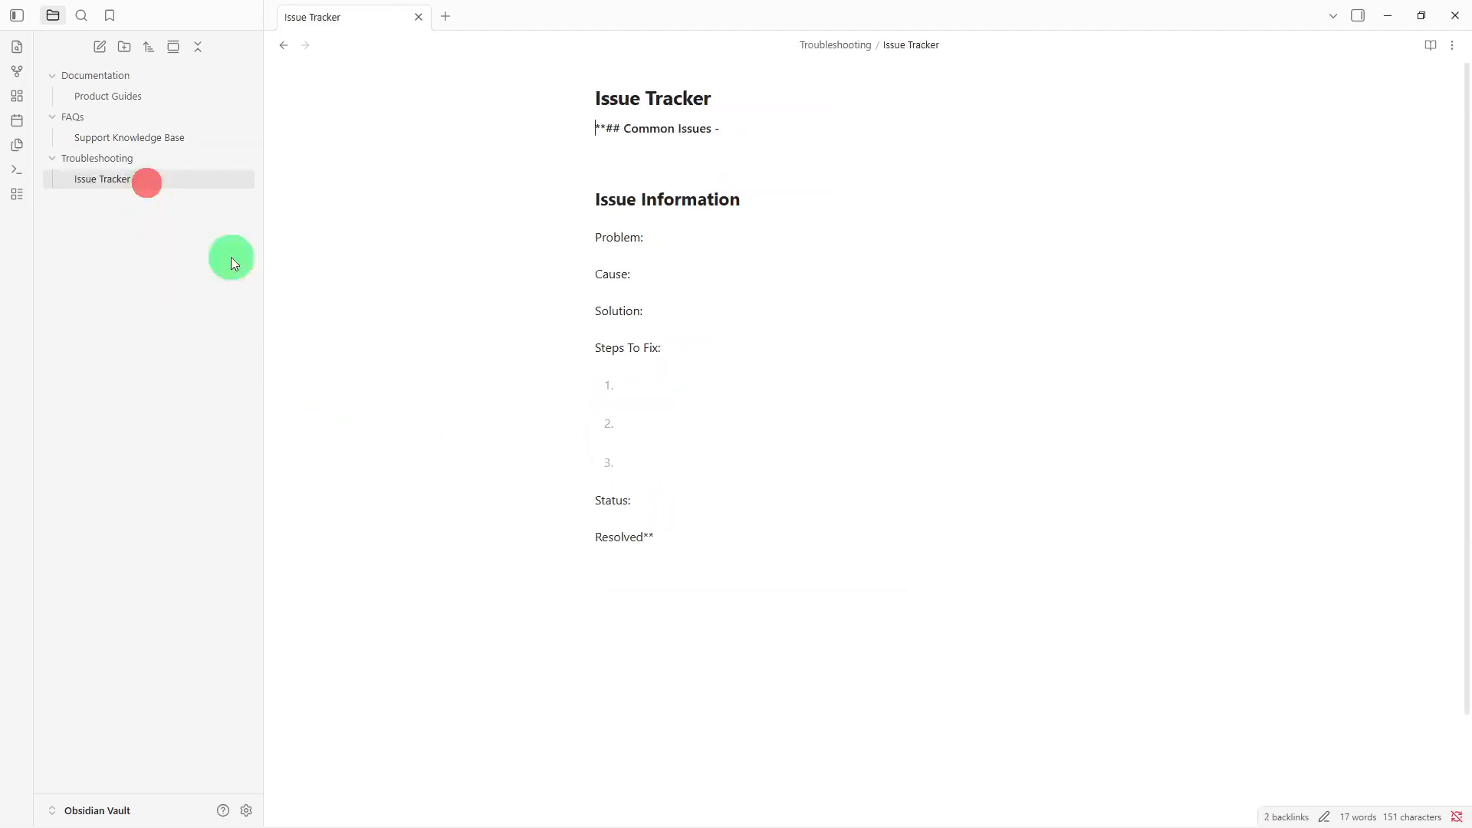
click(662, 621)
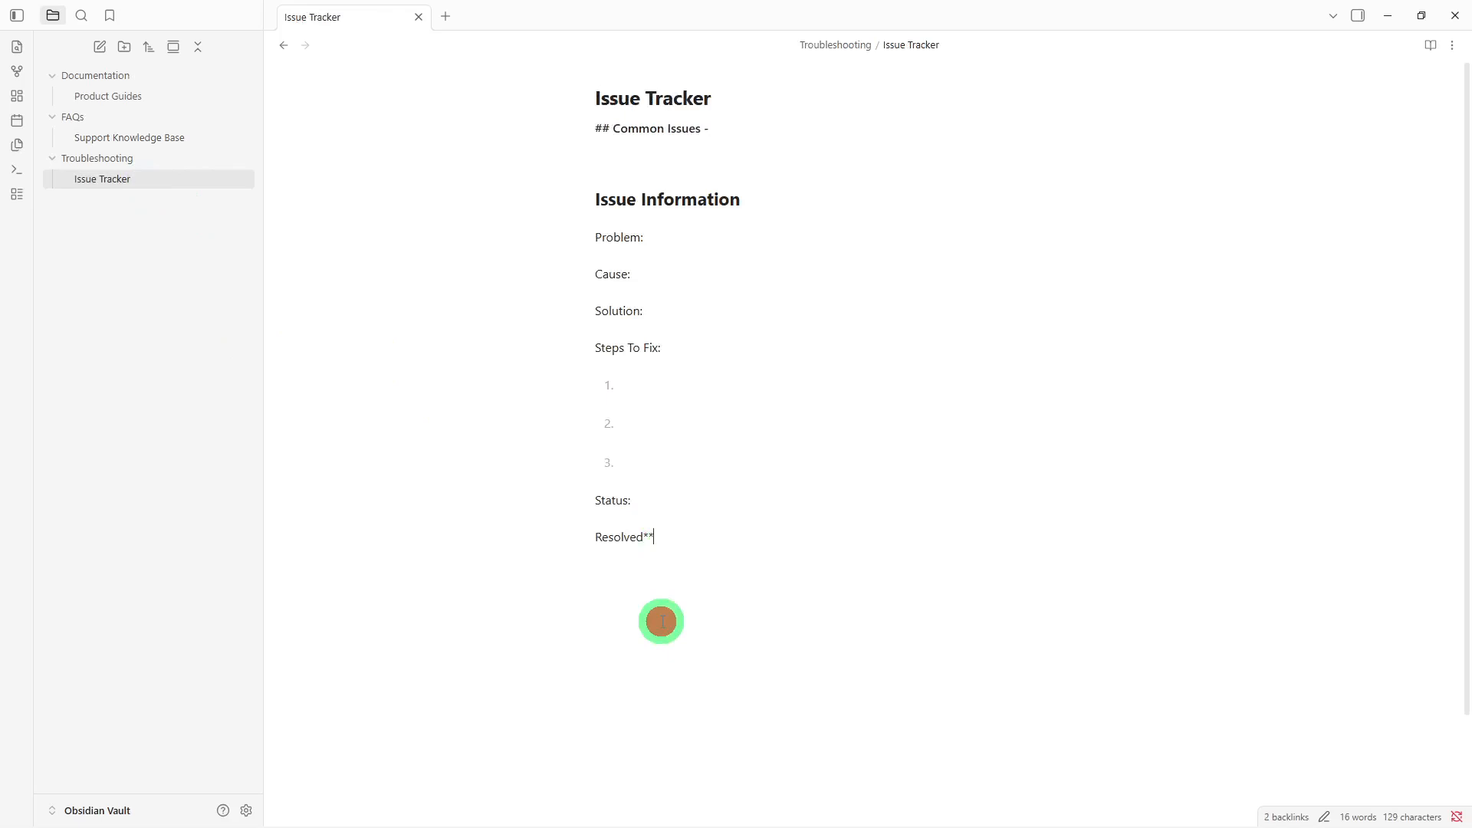
key(Return)
text([[)
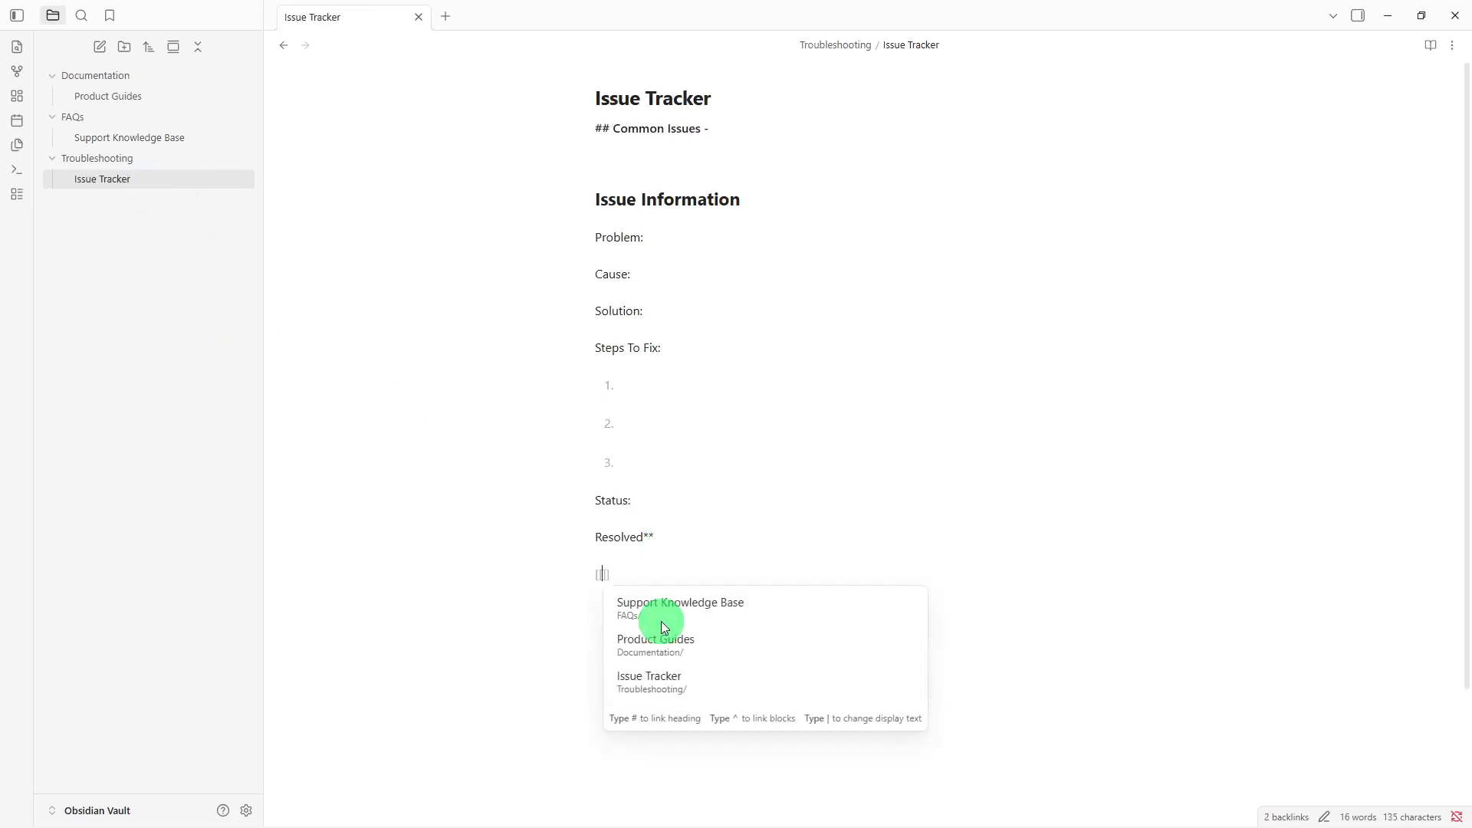
click(681, 605)
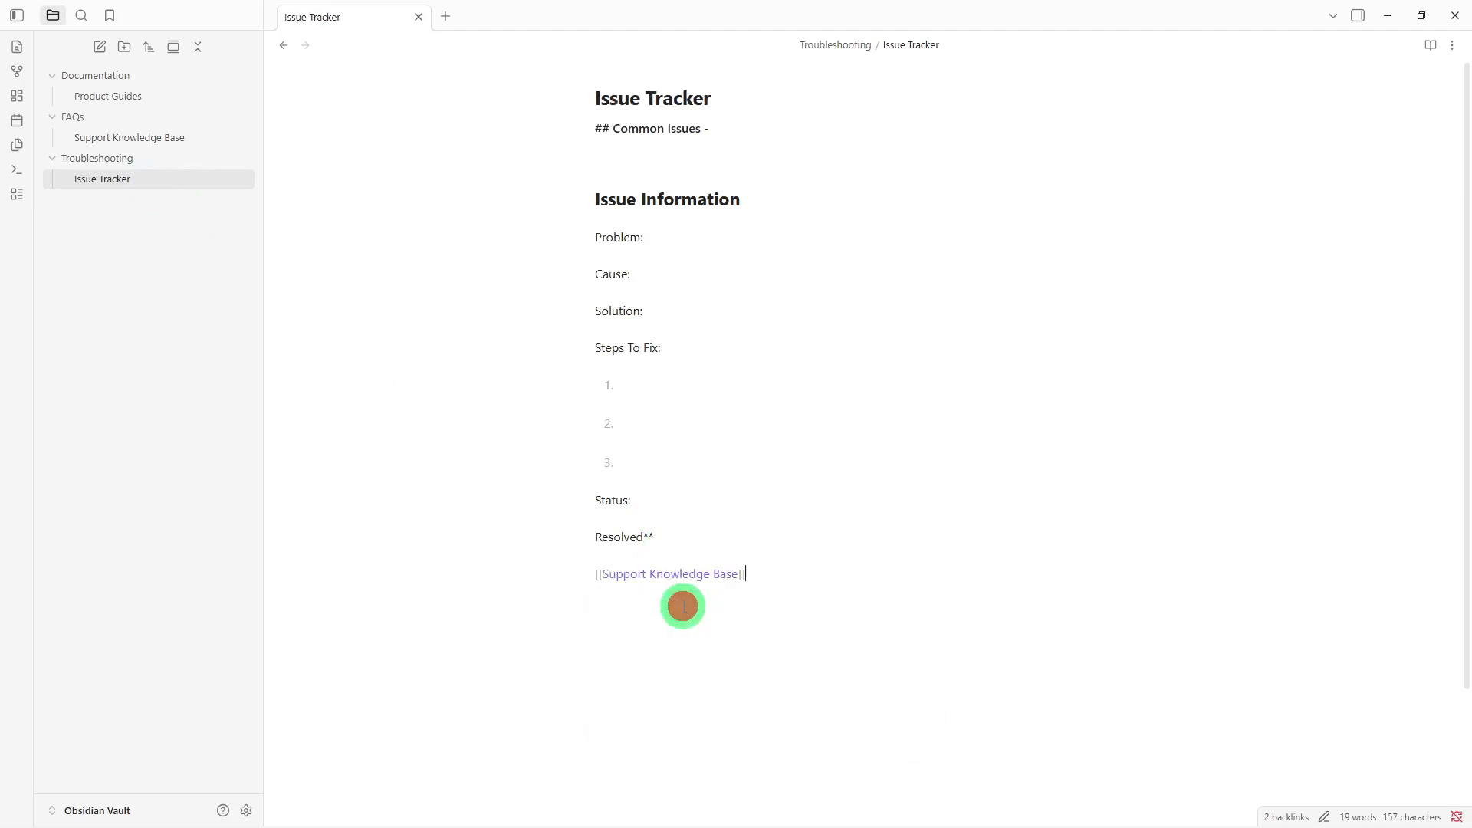
key(Return)
text([[)
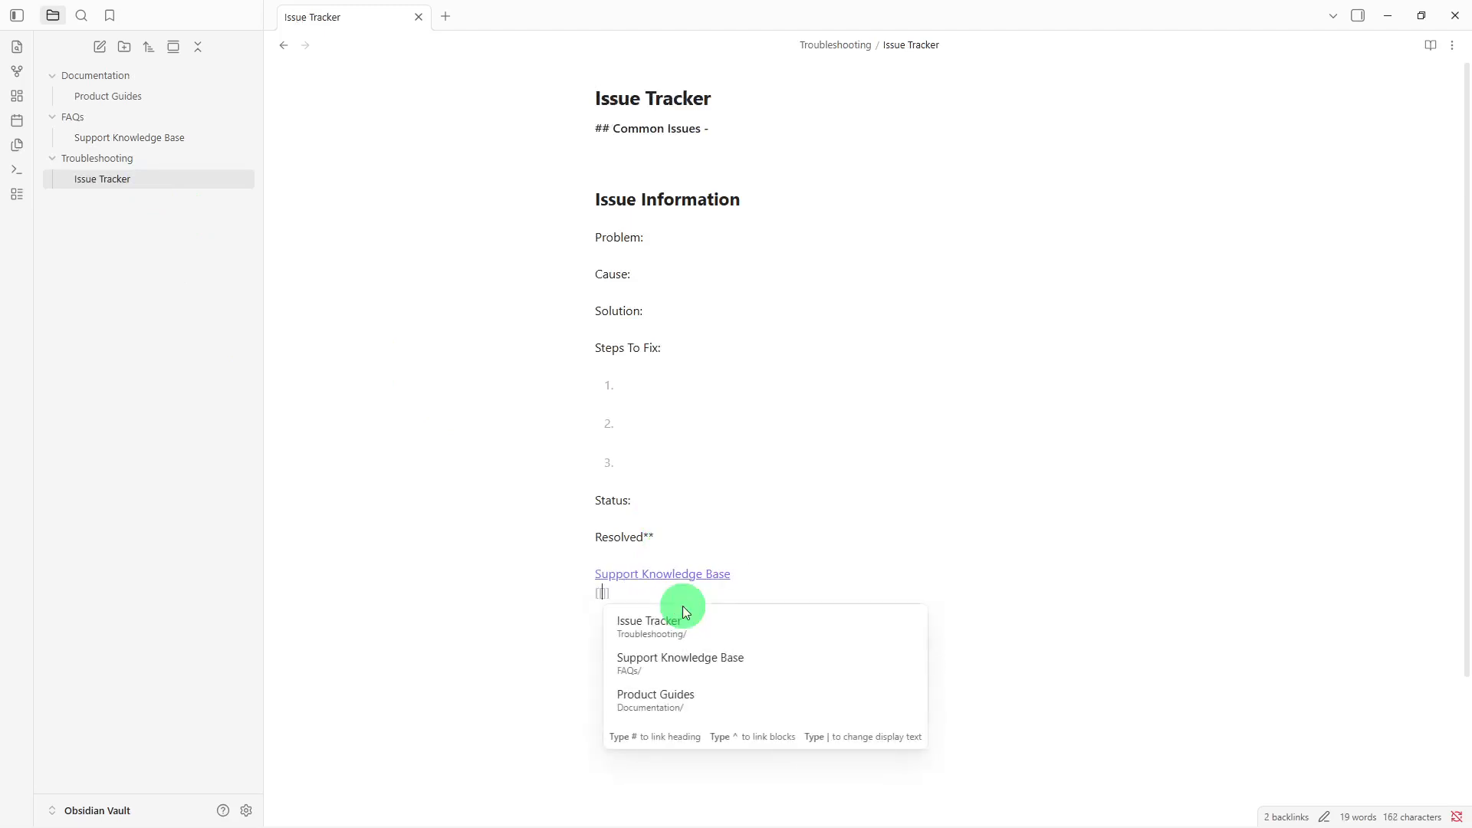
click(677, 705)
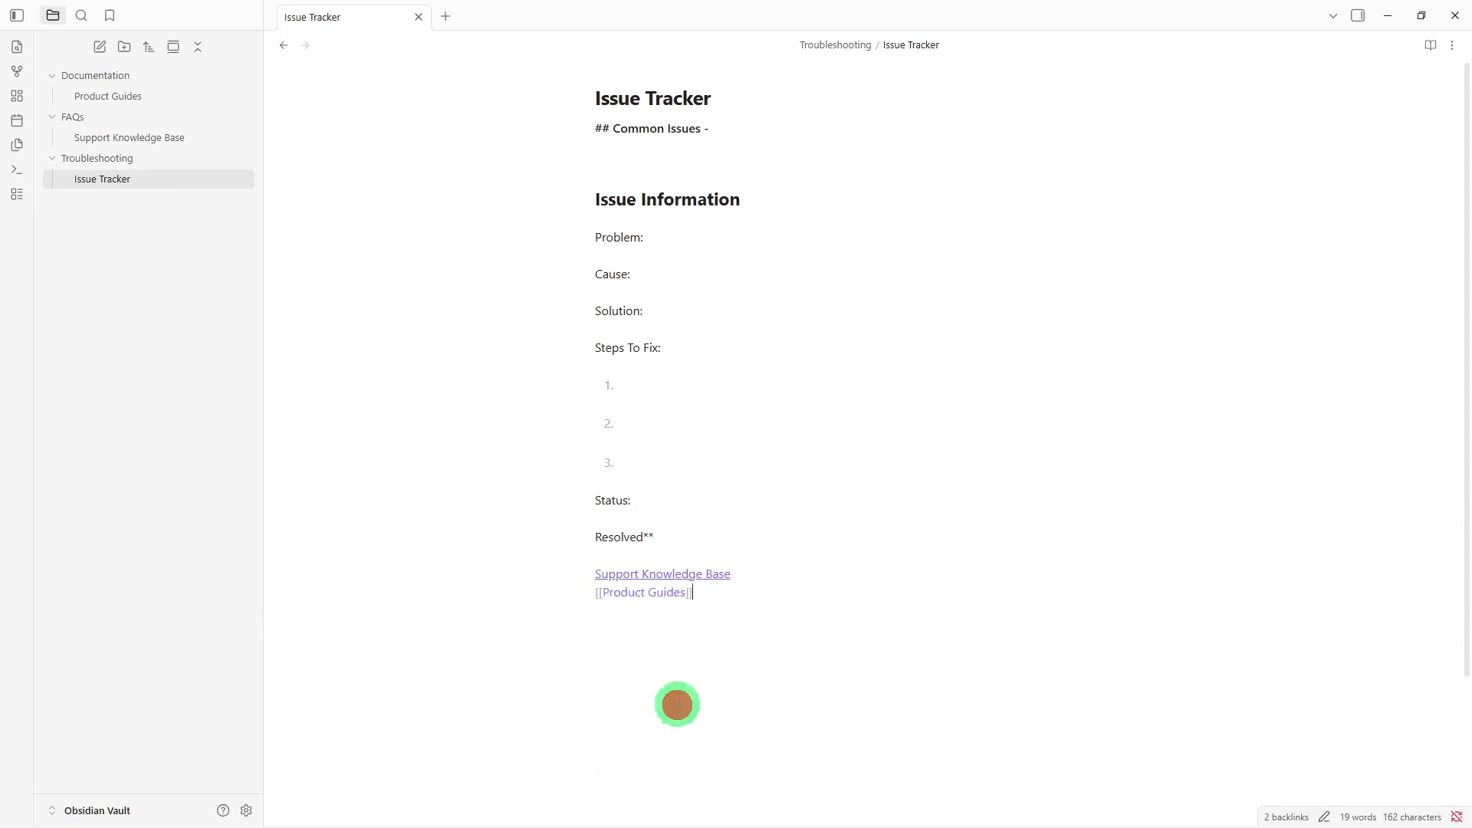
Step: Follow the link to the Support Knowledge Base note and give it a tags property with the tags knowledge and support
click(680, 586)
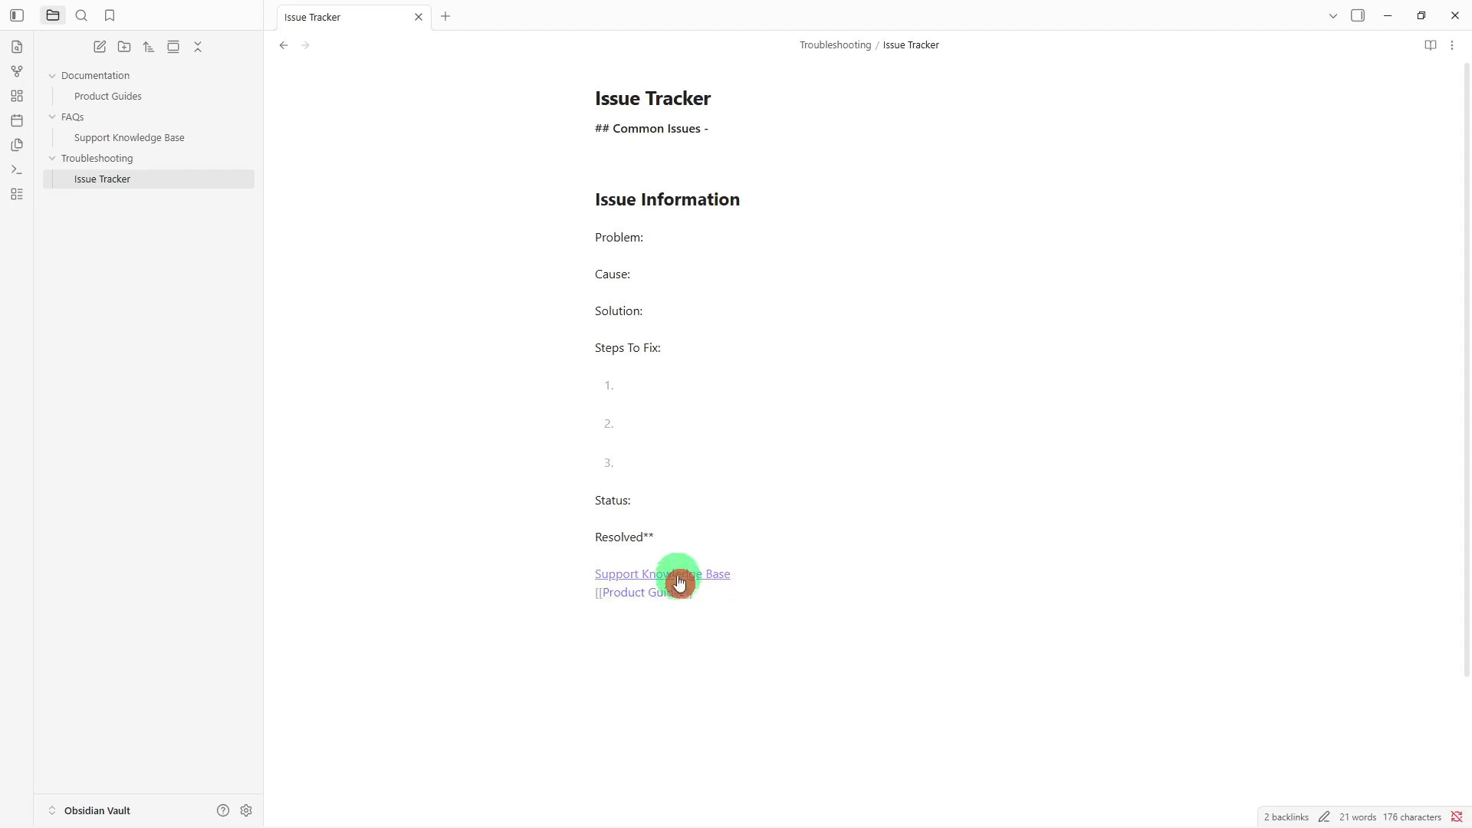
click(809, 455)
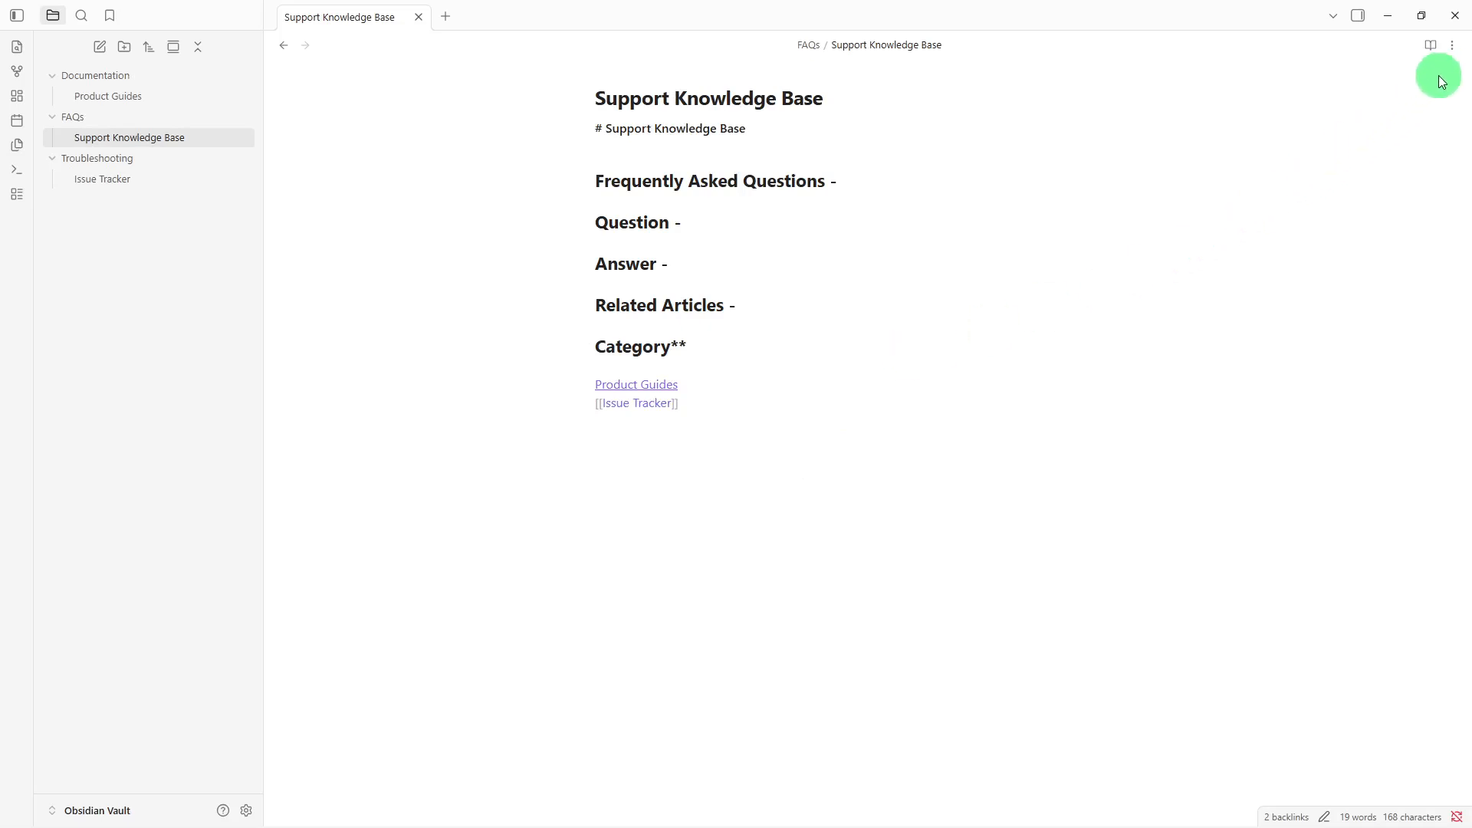
click(1453, 47)
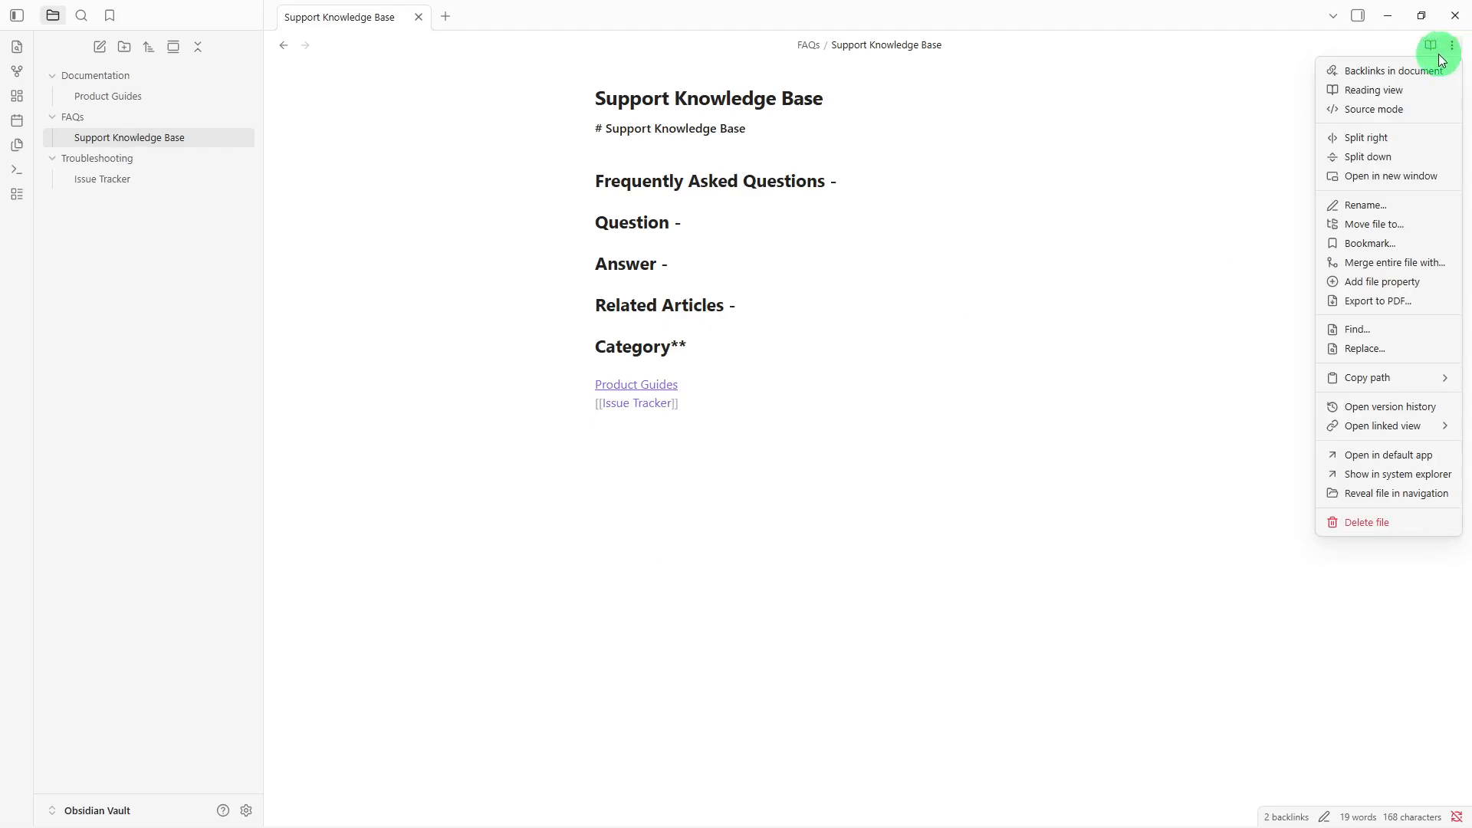
click(1364, 291)
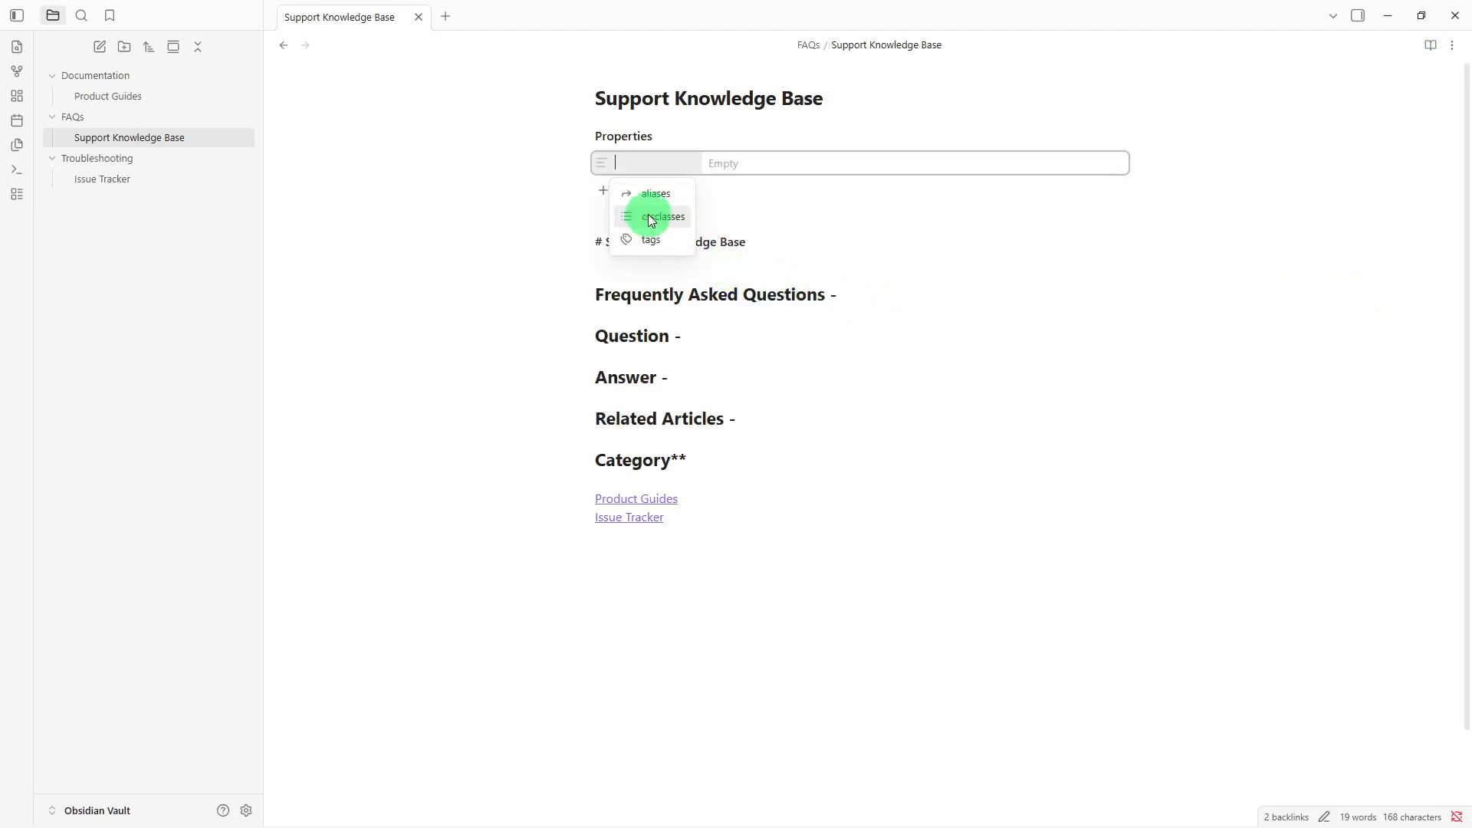
click(643, 242)
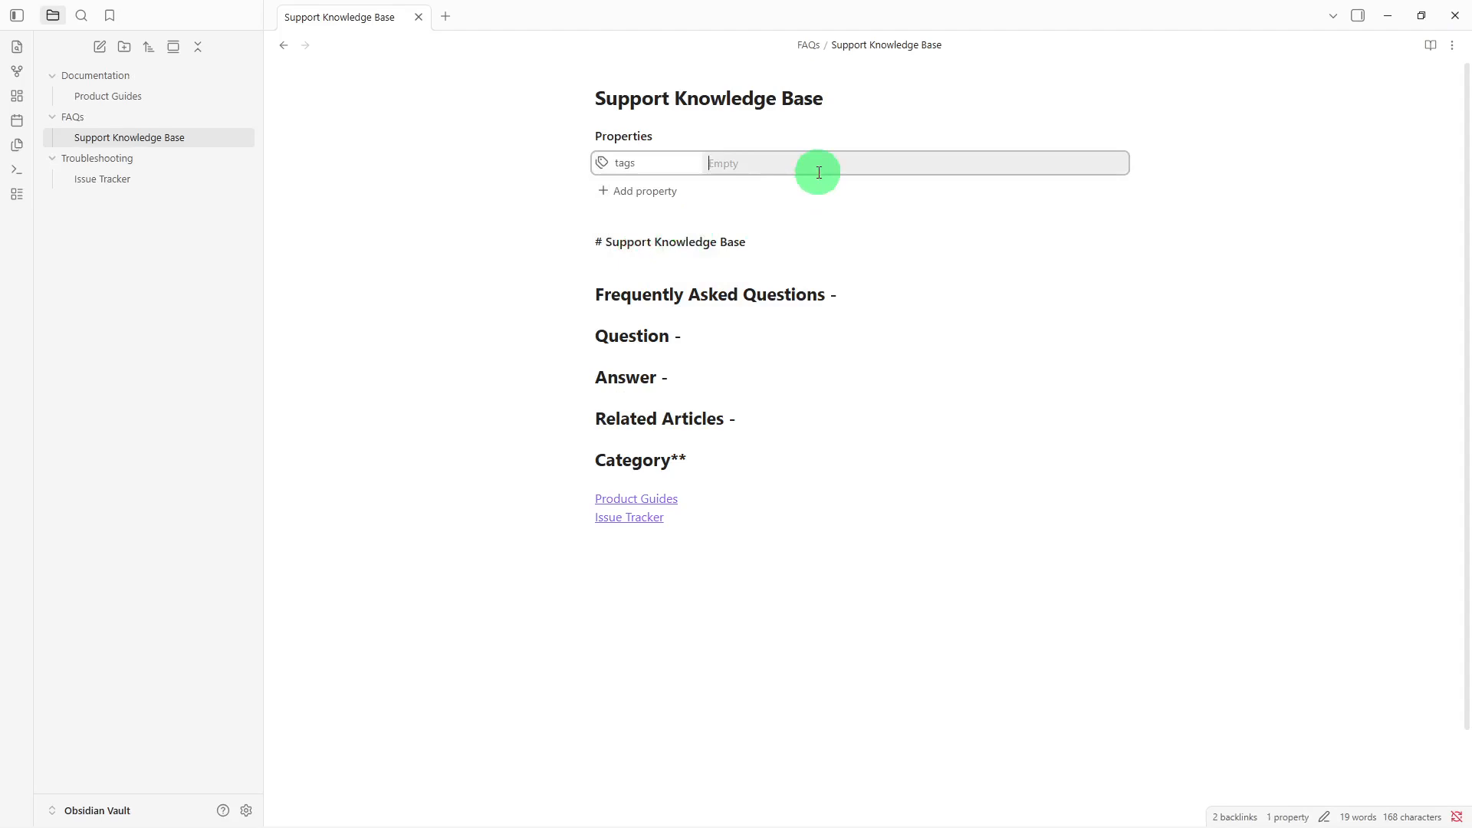
text(#knowledge)
key(Return)
text(#support)
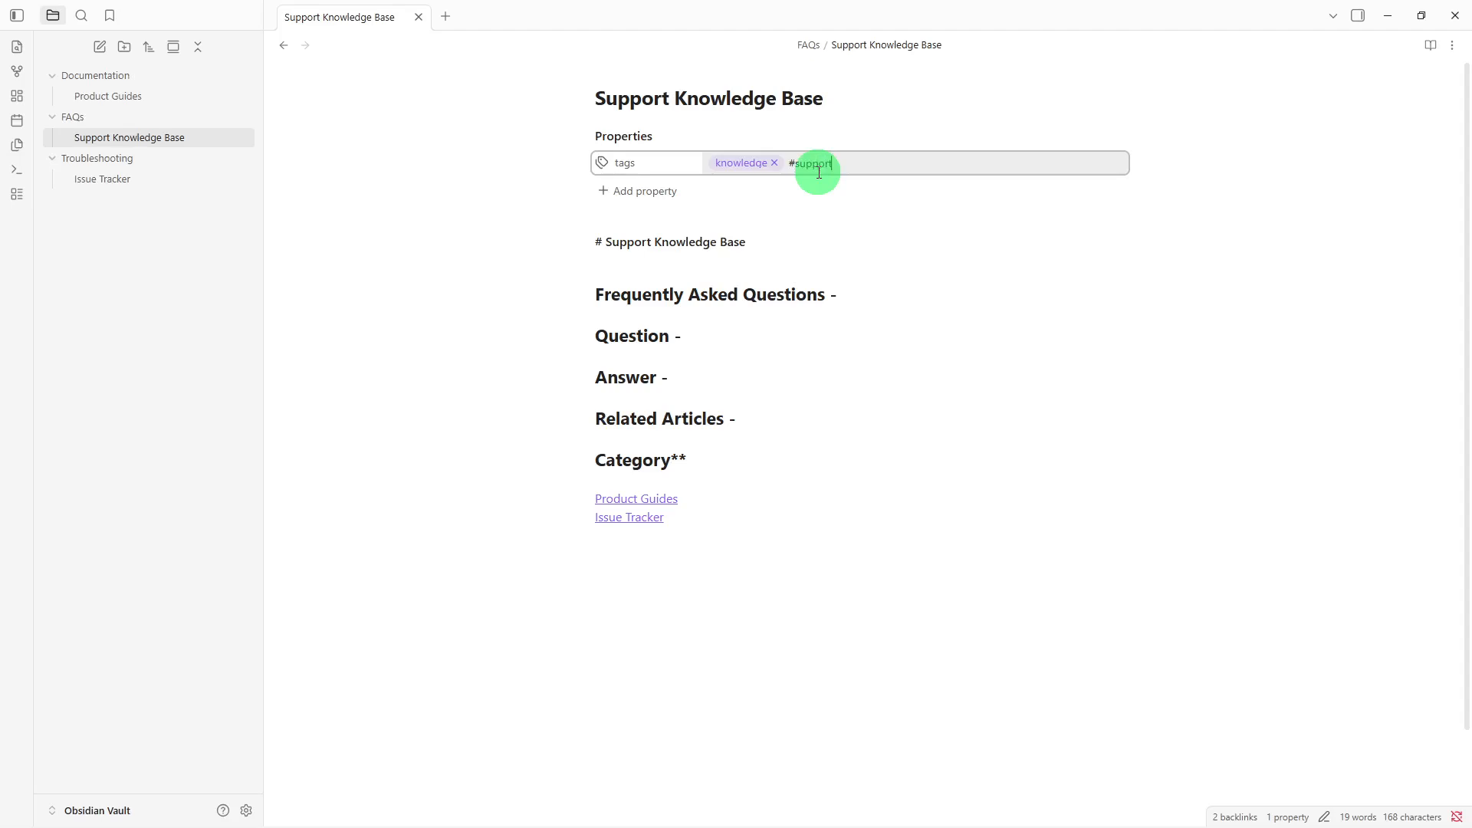
key(Return)
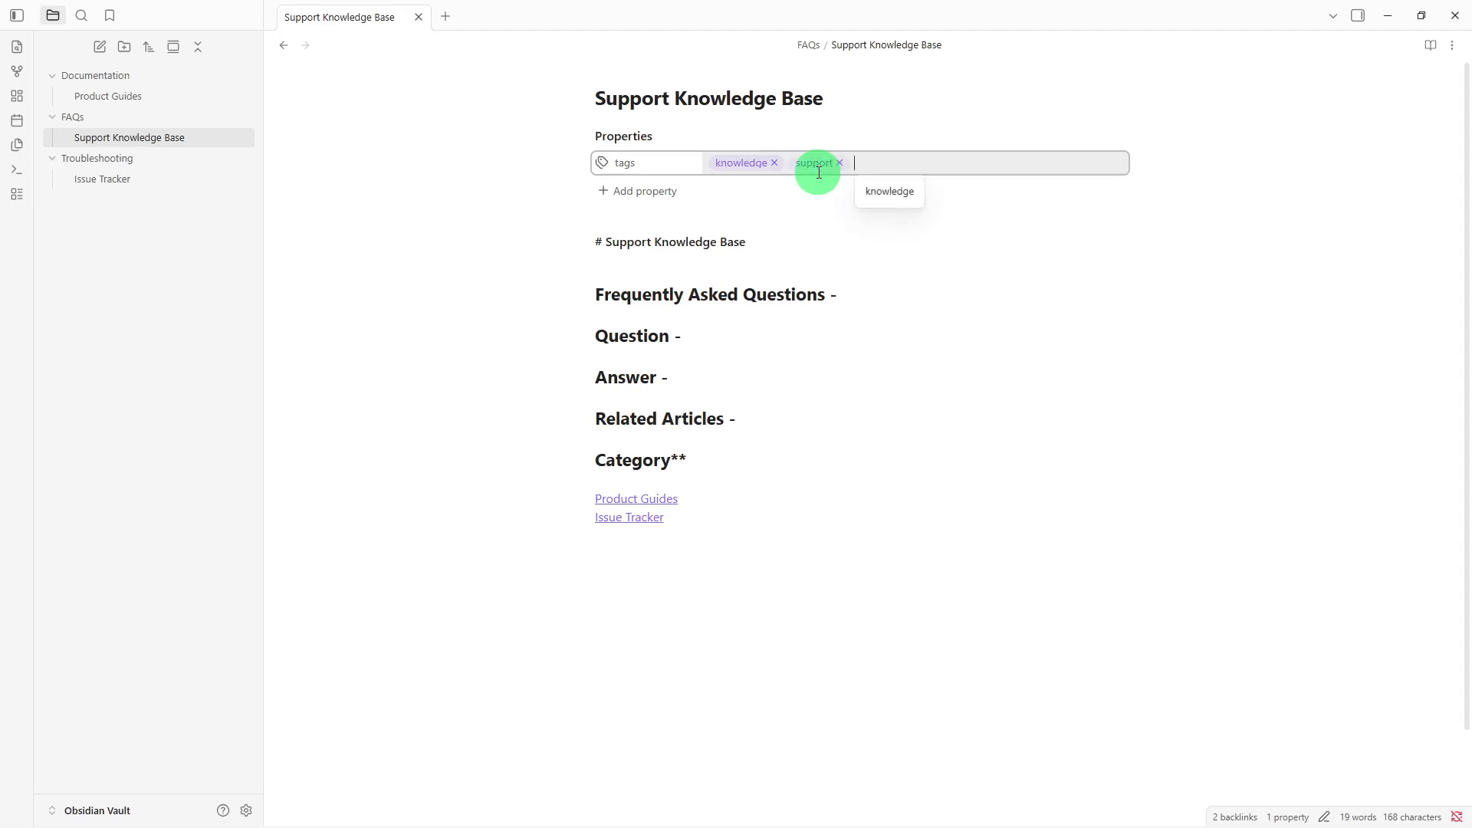
click(873, 274)
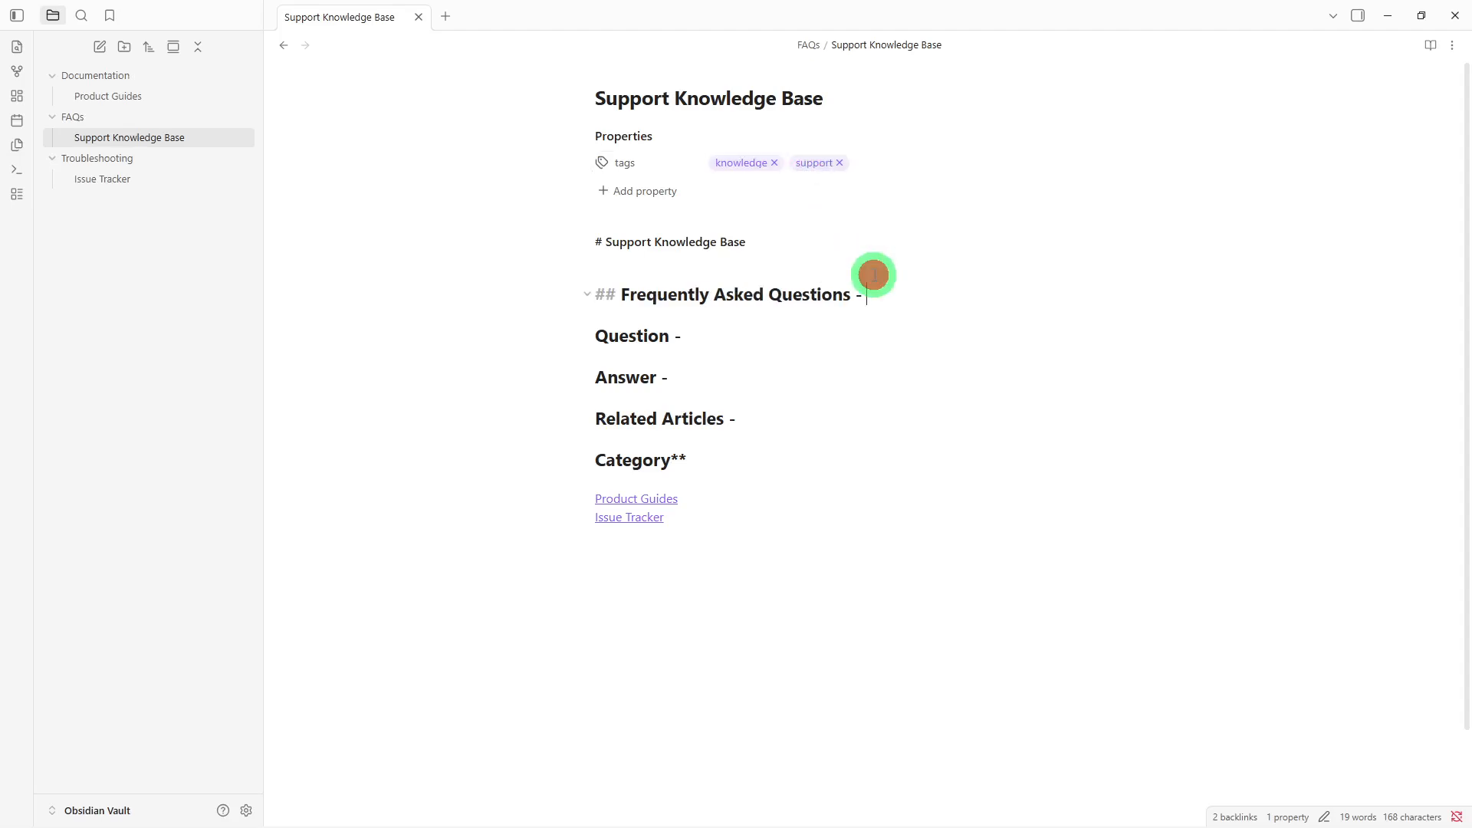
click(644, 190)
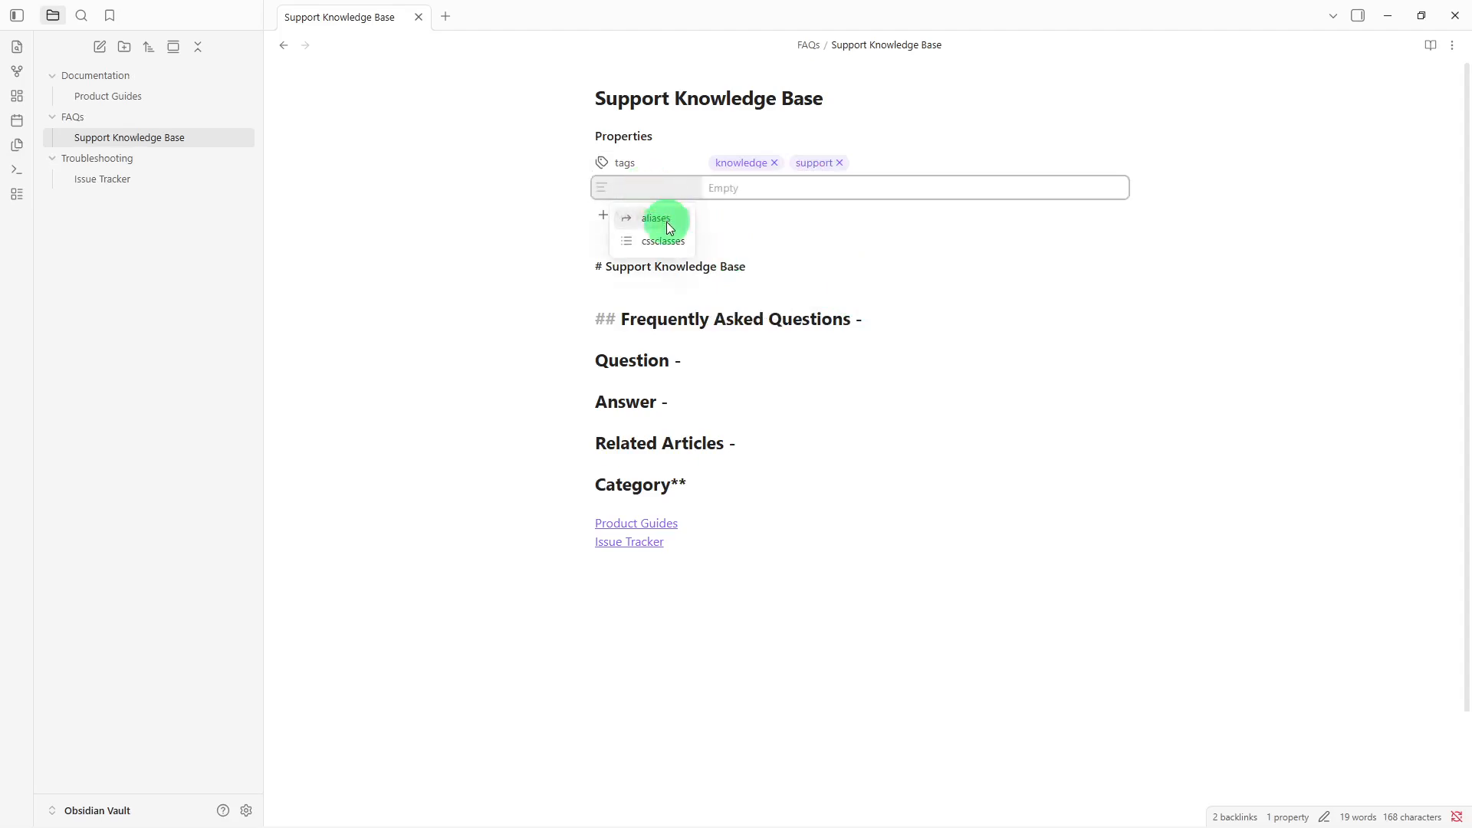
click(752, 223)
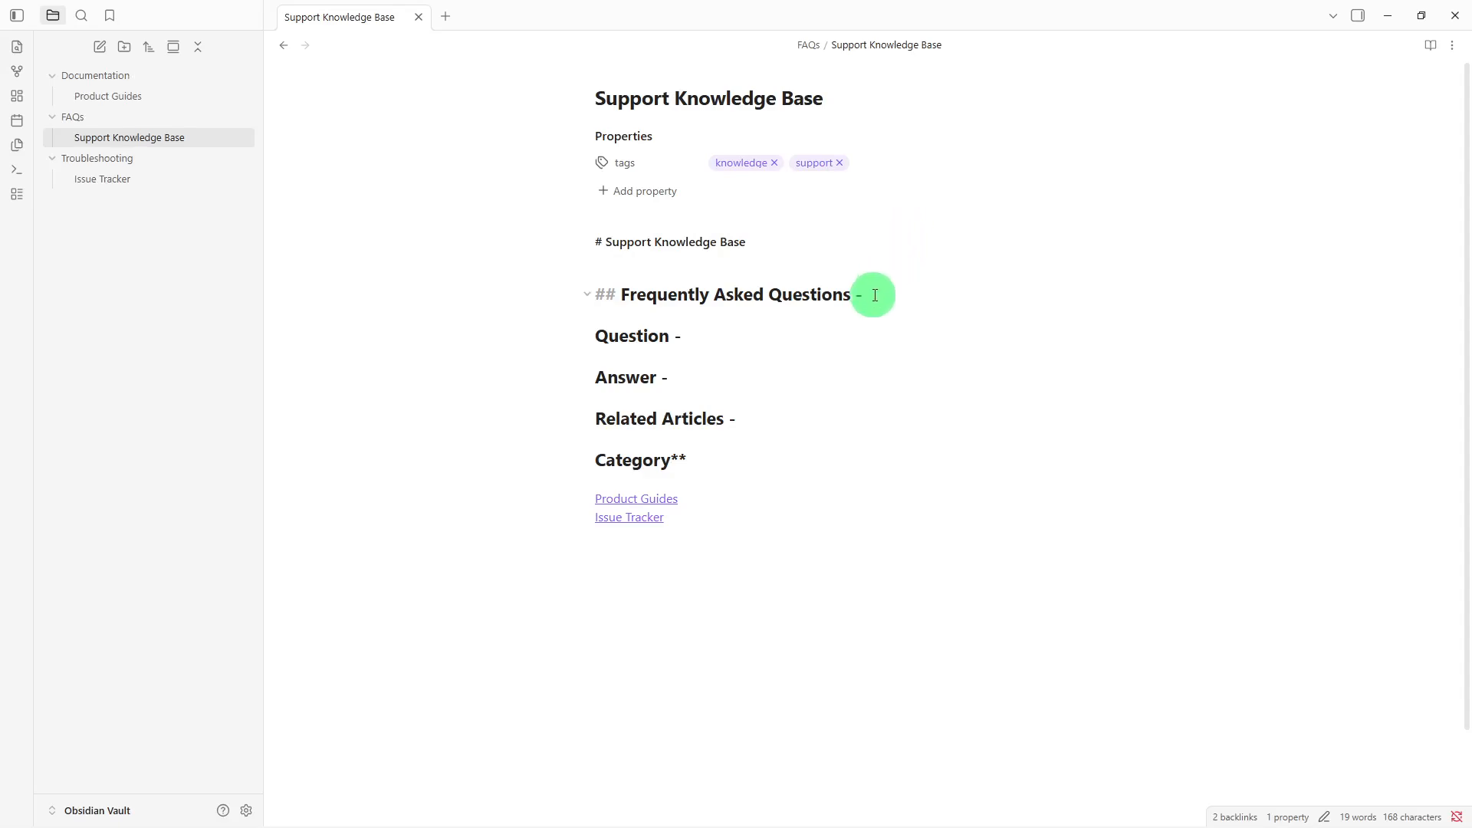
Step: Insert blank lines below the Issue Tracker link at the end of the Support Knowledge Base note
click(855, 337)
click(844, 462)
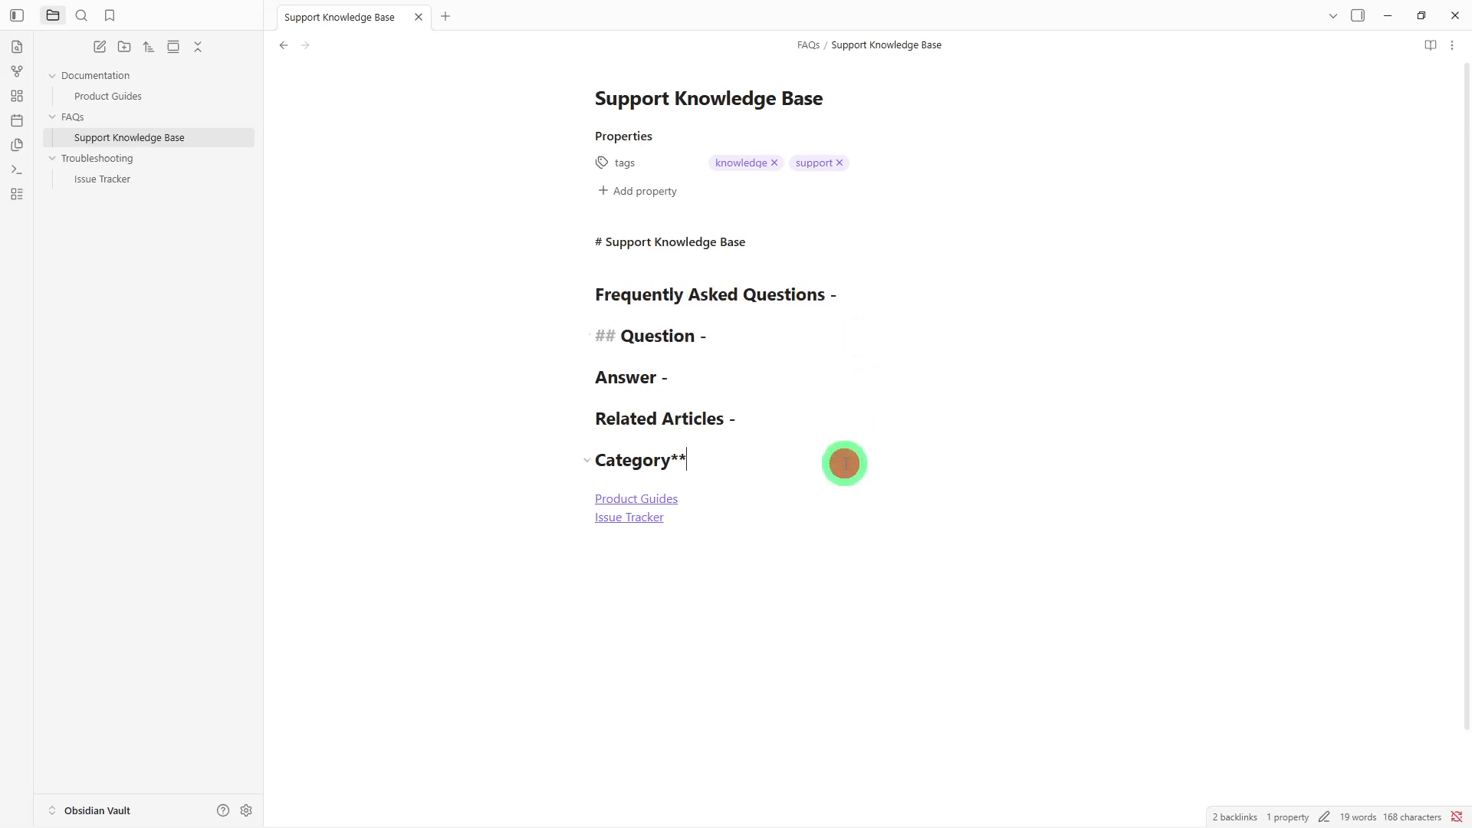
click(827, 552)
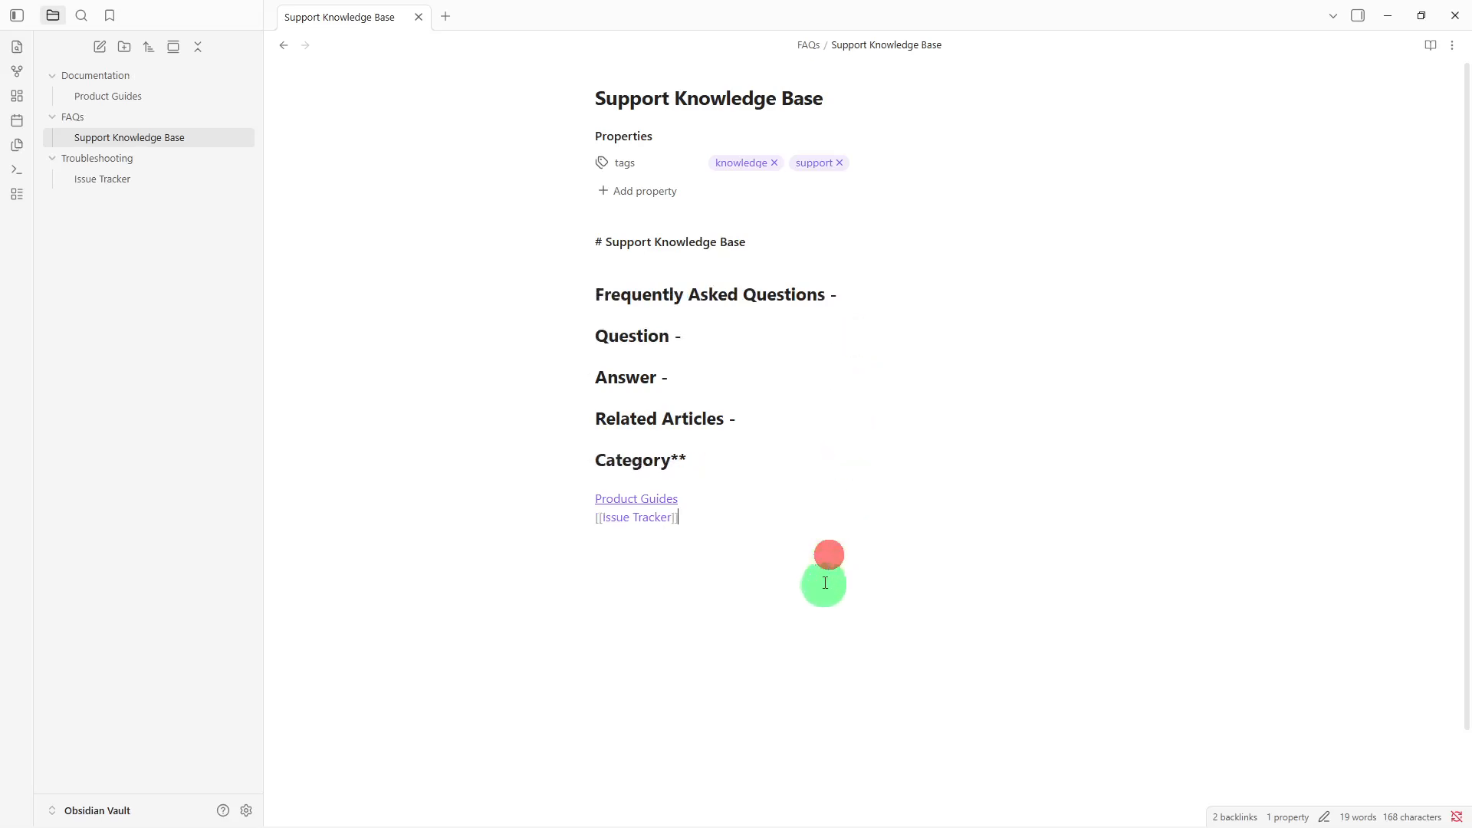
click(823, 586)
key(Return)
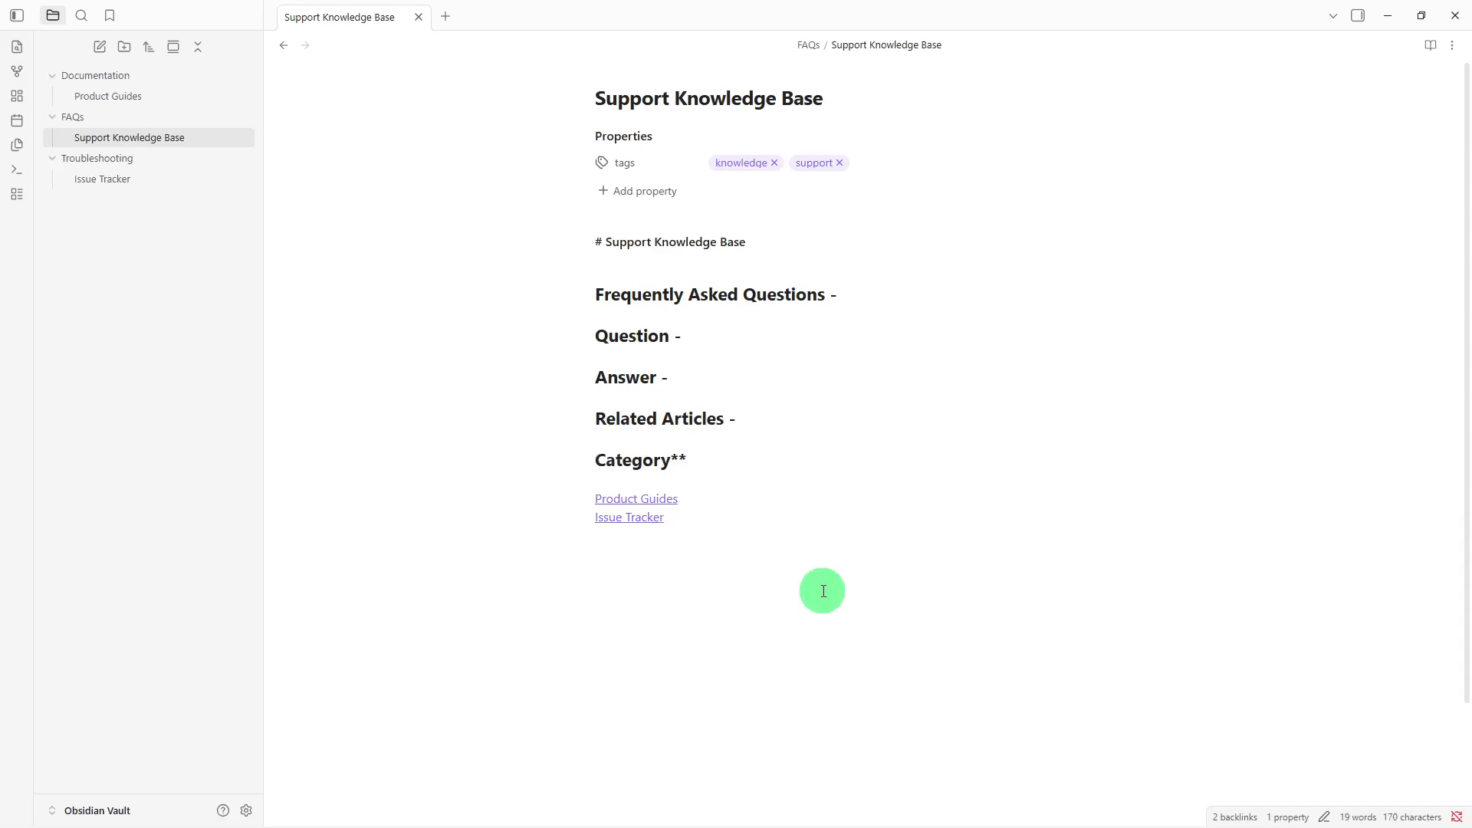